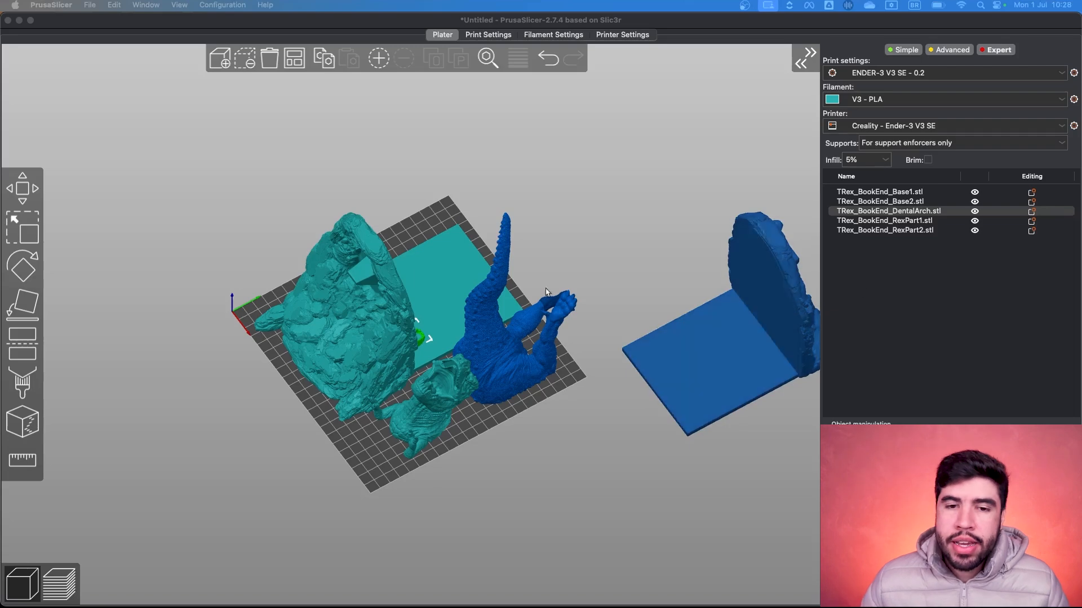
Examine the T-Rex bookend parts around the build plate, selecting the rock base and both T-Rex body parts
{"action": "left_click_drag", "start_coordinate": [546, 451], "coordinate": [507, 449]}
{"action": "left_click_drag", "start_coordinate": [569, 314], "coordinate": [609, 311]}
{"action": "left_click_drag", "start_coordinate": [575, 403], "coordinate": [583, 404]}
{"action": "left_click", "coordinate": [385, 302]}
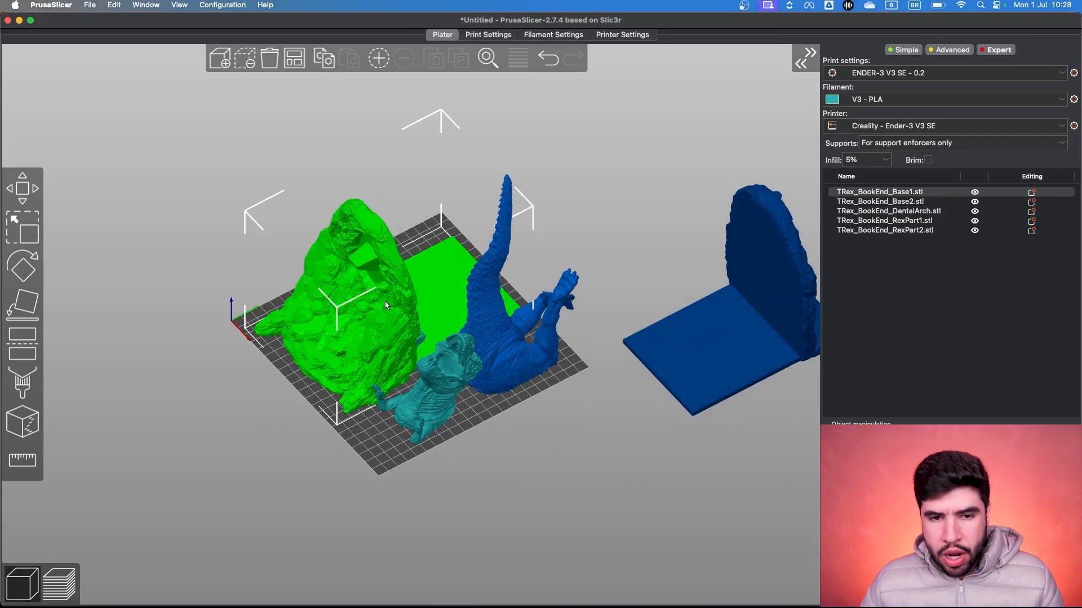
{"action": "left_click", "coordinate": [465, 370]}
{"action": "left_click", "coordinate": [493, 354]}
{"action": "left_click_drag", "start_coordinate": [550, 437], "coordinate": [554, 440]}
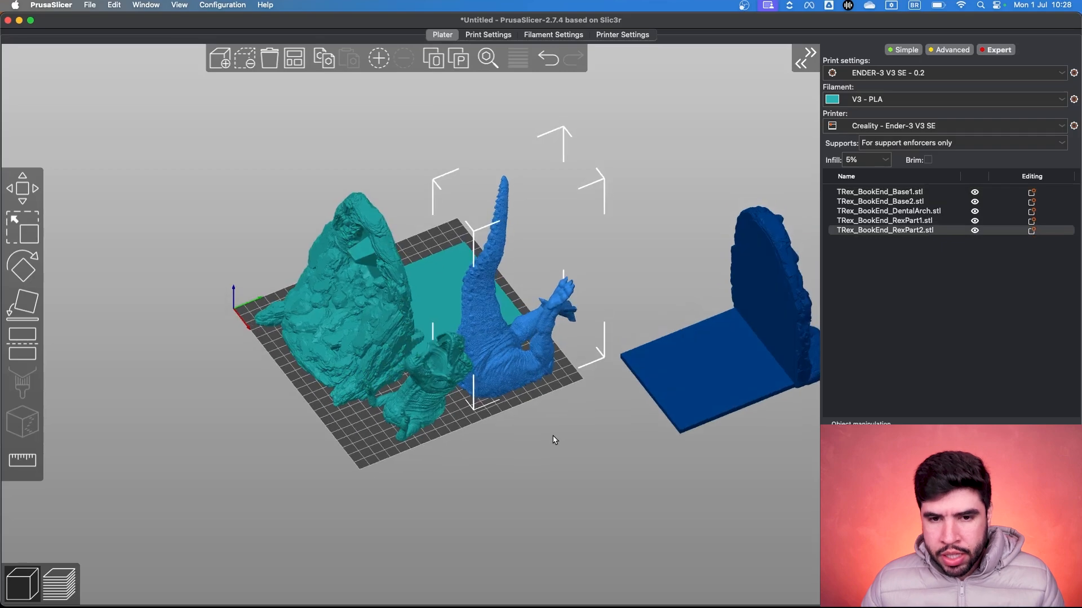
{"action": "left_click", "coordinate": [380, 296]}
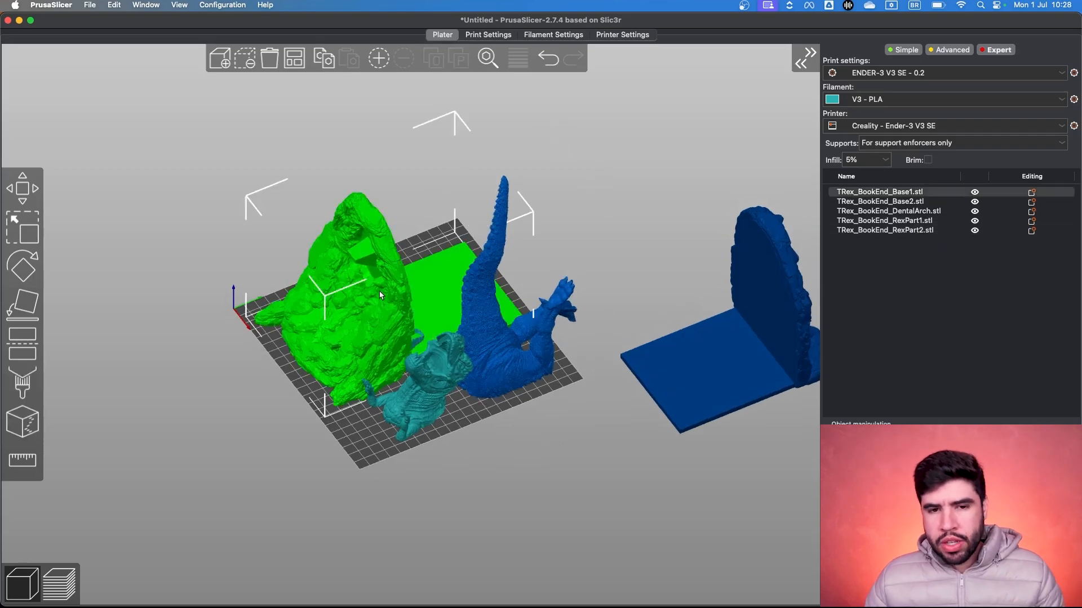
{"action": "left_click_drag", "start_coordinate": [558, 429], "coordinate": [555, 431]}
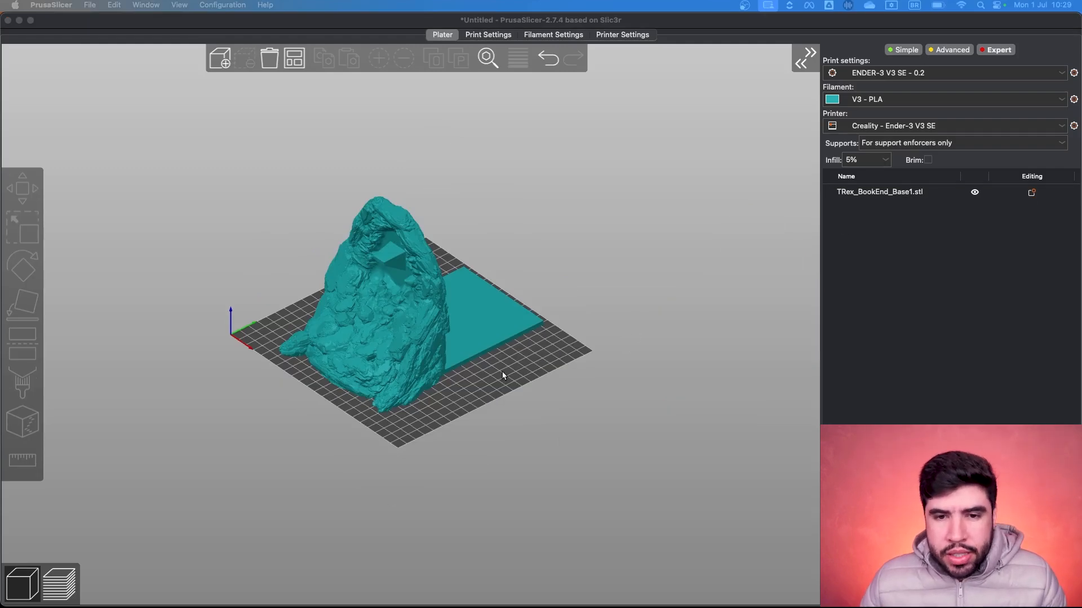
Switch the print settings preset to ENDER-3 V3 SE - 0.32 for the rock base
{"action": "left_click_drag", "start_coordinate": [504, 373], "coordinate": [503, 382]}
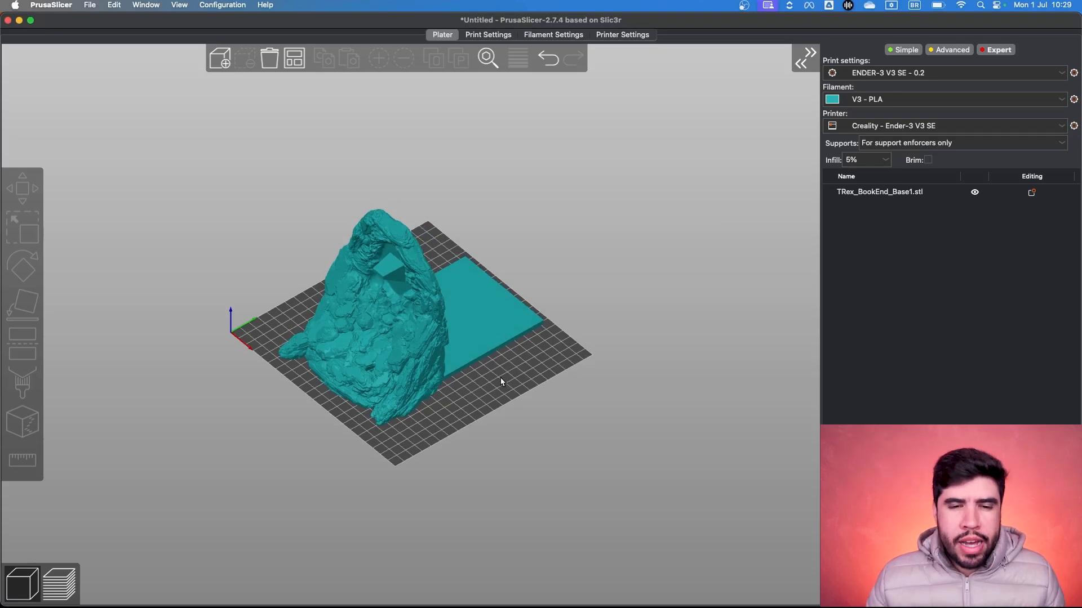
{"action": "left_click", "coordinate": [962, 72]}
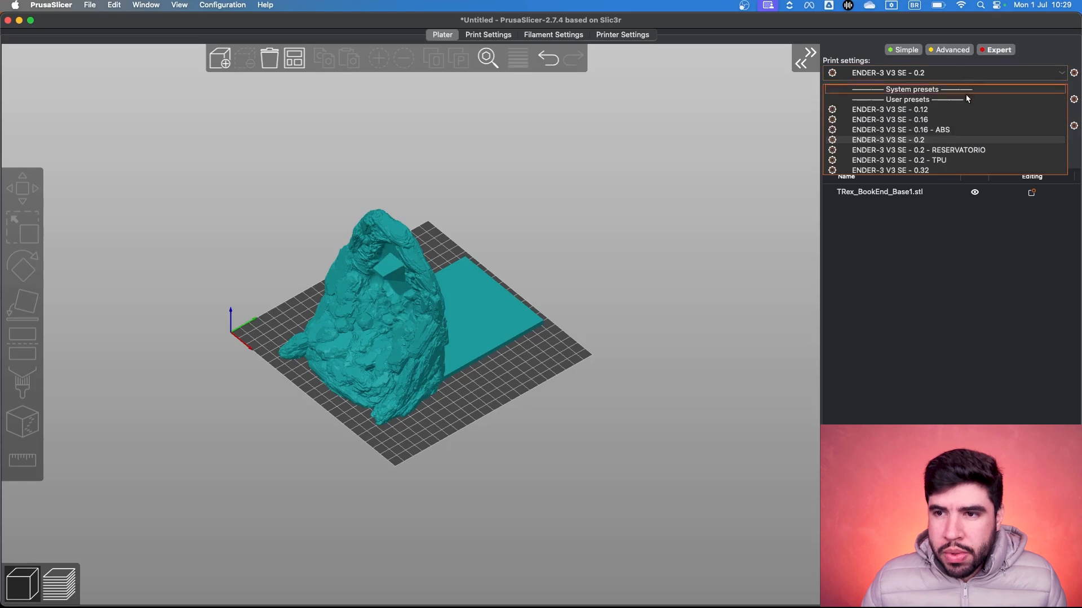
{"action": "left_click", "coordinate": [946, 168]}
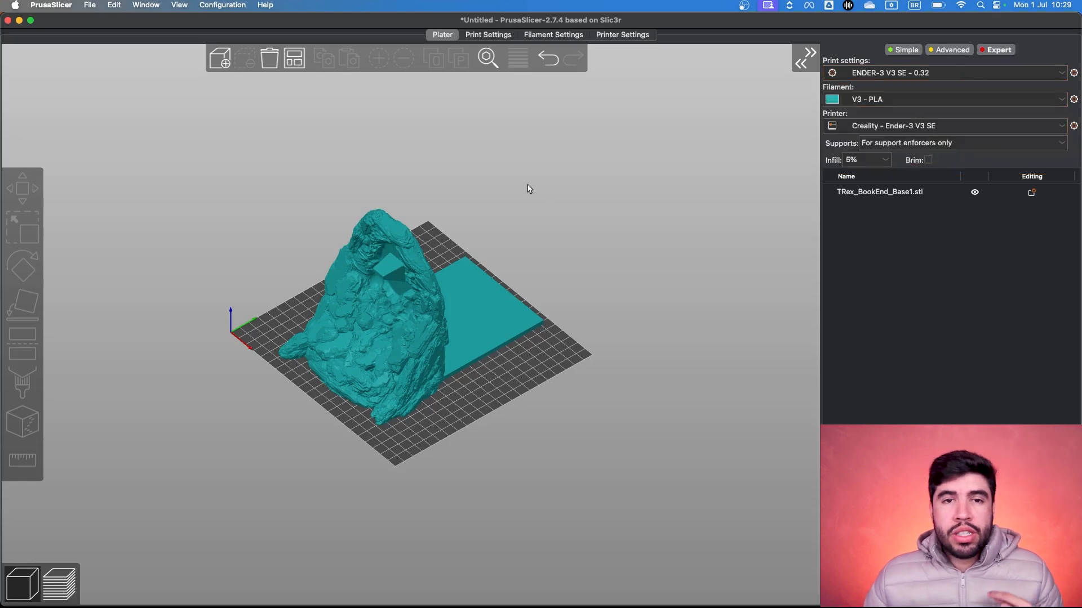
Review the preset's layer height, extrusion widths, perimeter count, and top and bottom solid layers
{"action": "left_click_drag", "start_coordinate": [547, 247], "coordinate": [548, 249]}
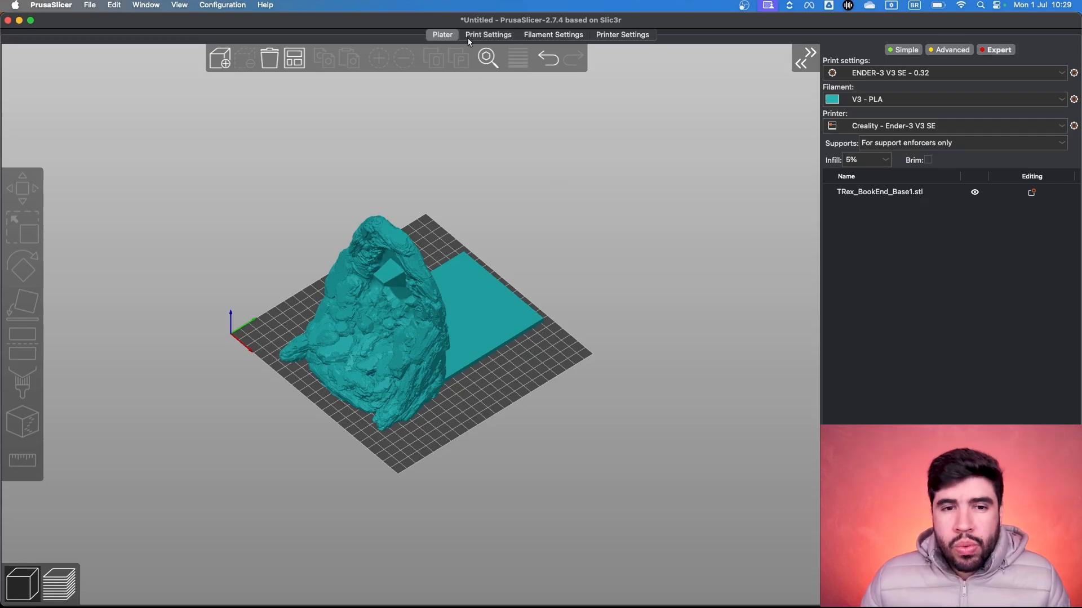
{"action": "left_click", "coordinate": [489, 36]}
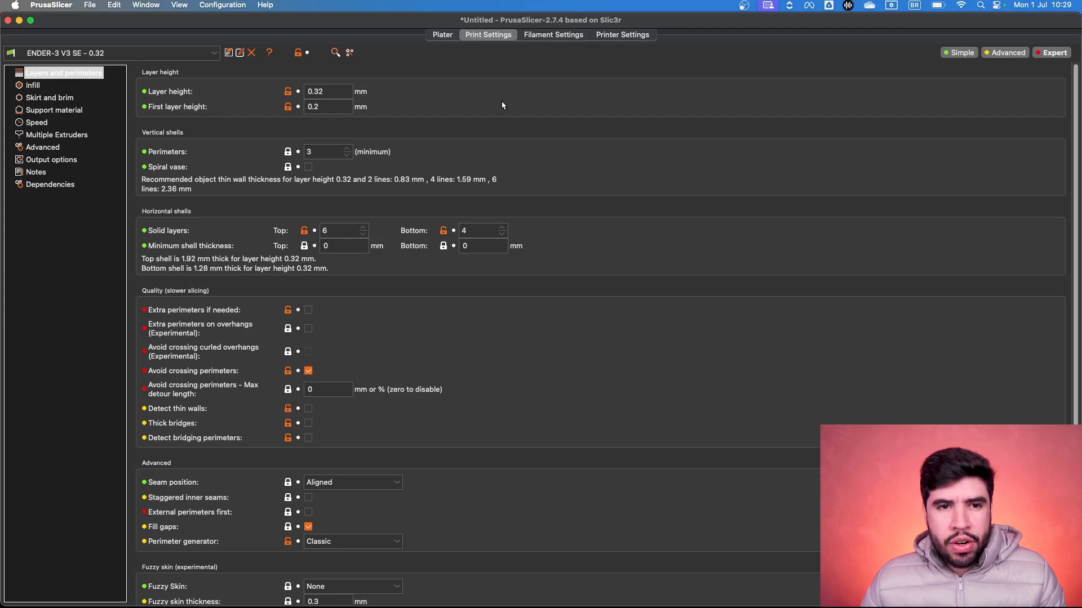
{"action": "double_click", "coordinate": [329, 91]}
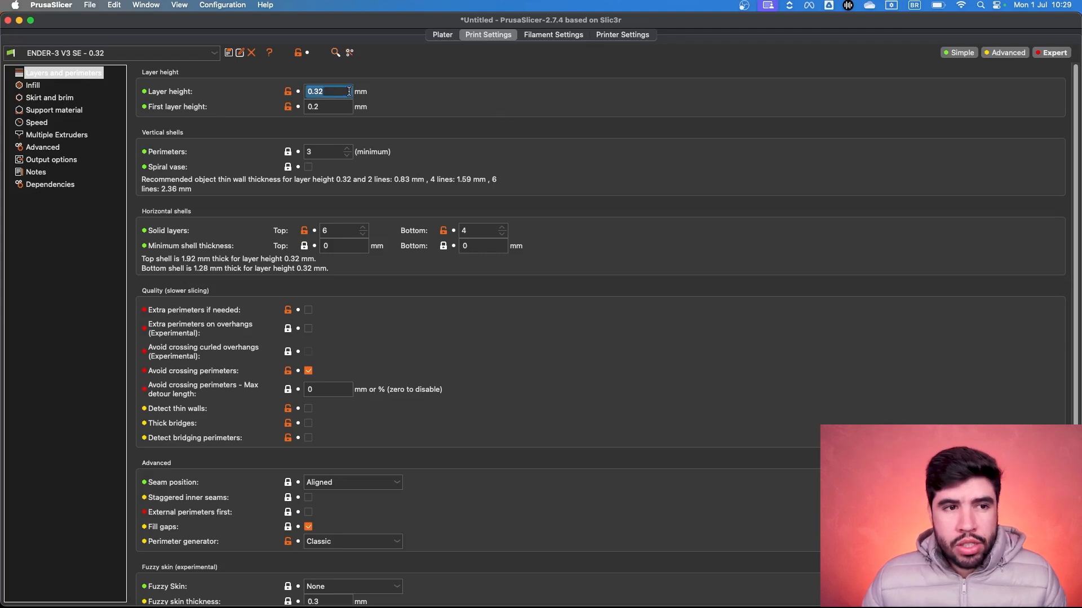
{"action": "left_click", "coordinate": [55, 149]}
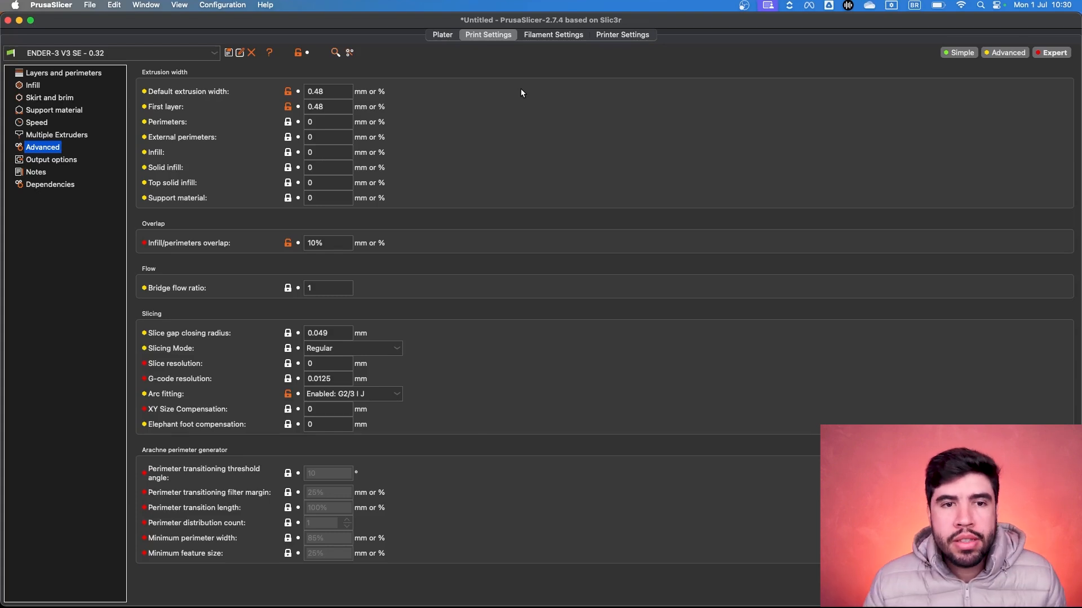
{"action": "left_click", "coordinate": [63, 73]}
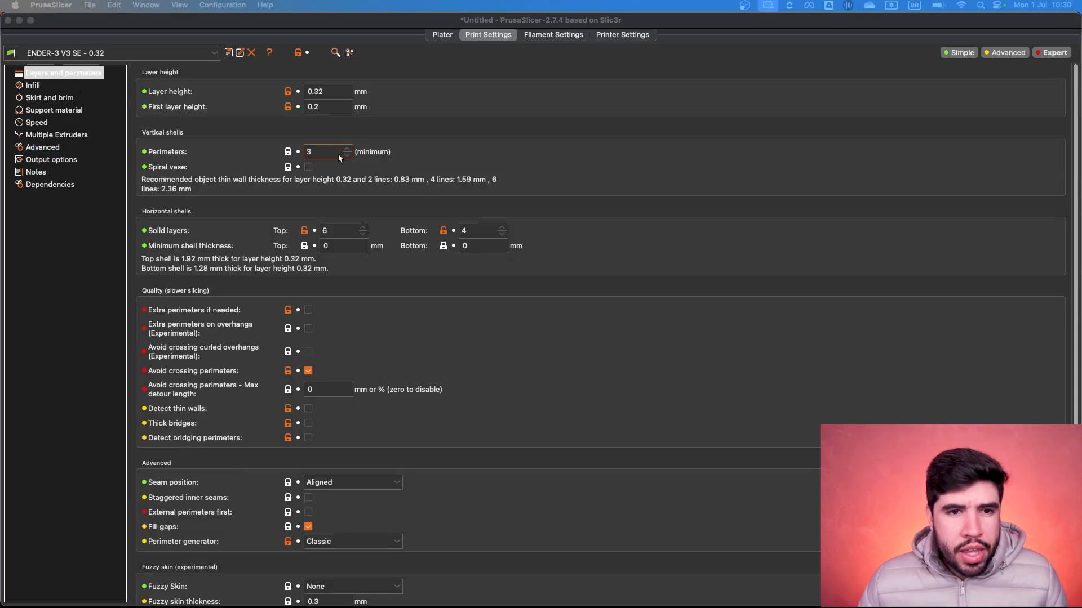
{"action": "left_click", "coordinate": [323, 154]}
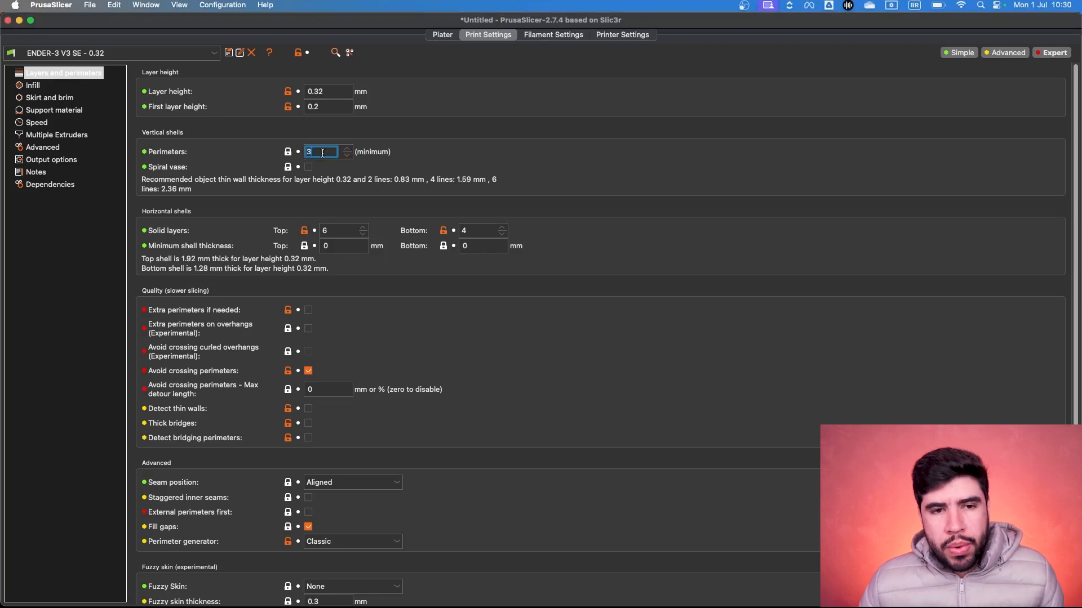
{"action": "left_click", "coordinate": [338, 231]}
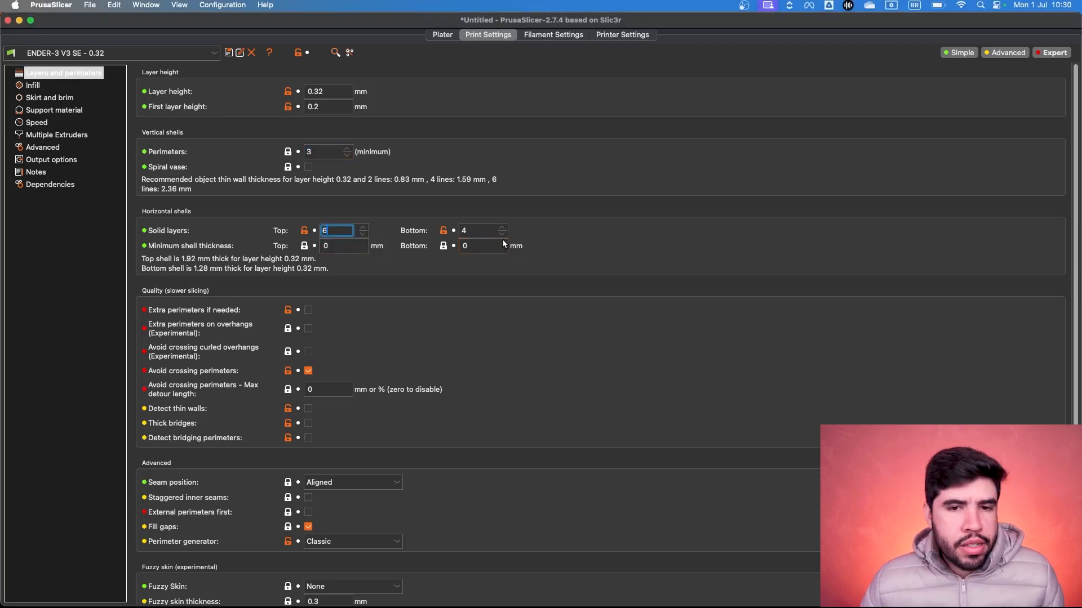
{"action": "left_click", "coordinate": [479, 231]}
Review the preset's infill, support material and print speed settings
{"action": "left_click", "coordinate": [34, 85]}
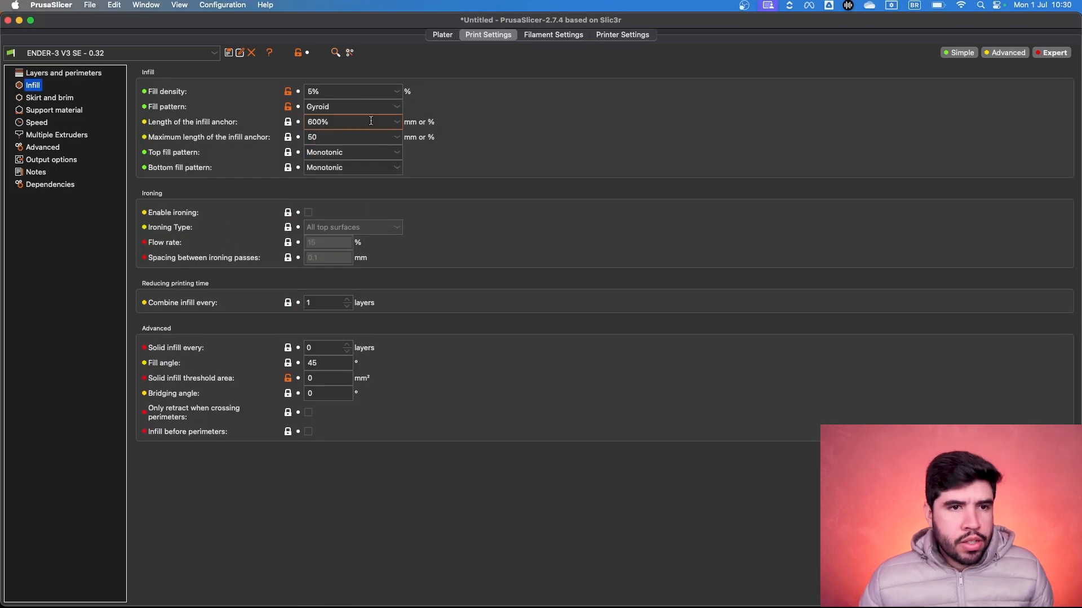
{"action": "mouse_move", "coordinate": [371, 121]}
{"action": "left_click", "coordinate": [62, 110]}
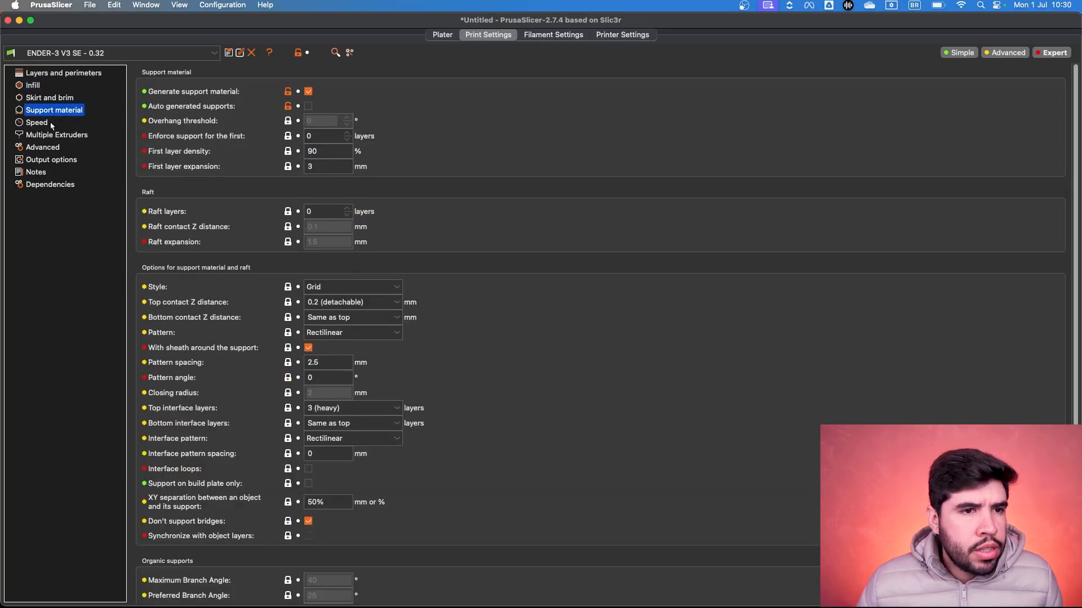
{"action": "left_click", "coordinate": [38, 123]}
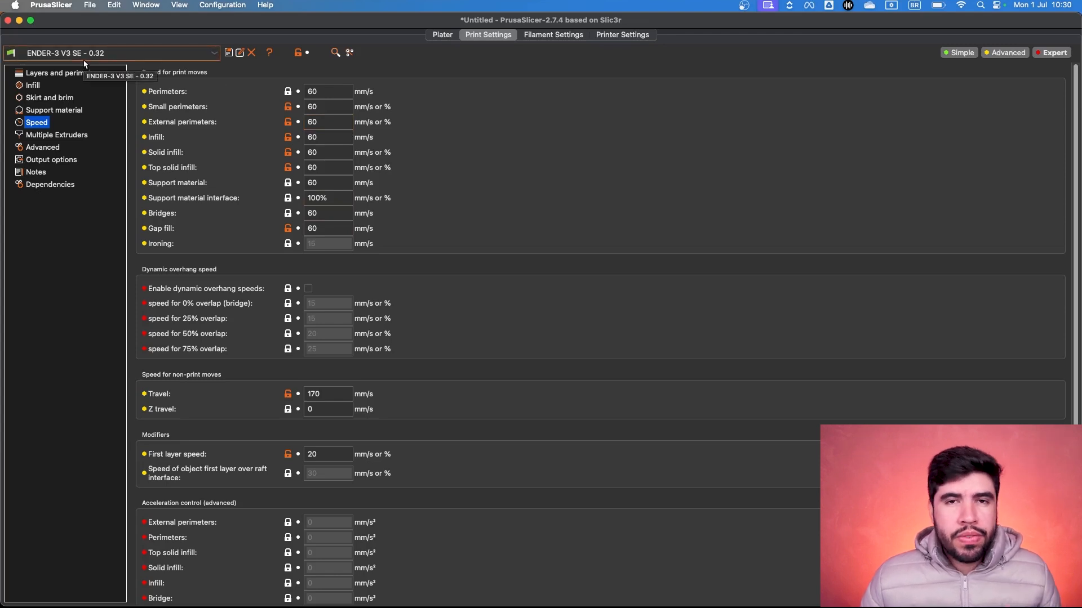
{"action": "left_click", "coordinate": [338, 91]}
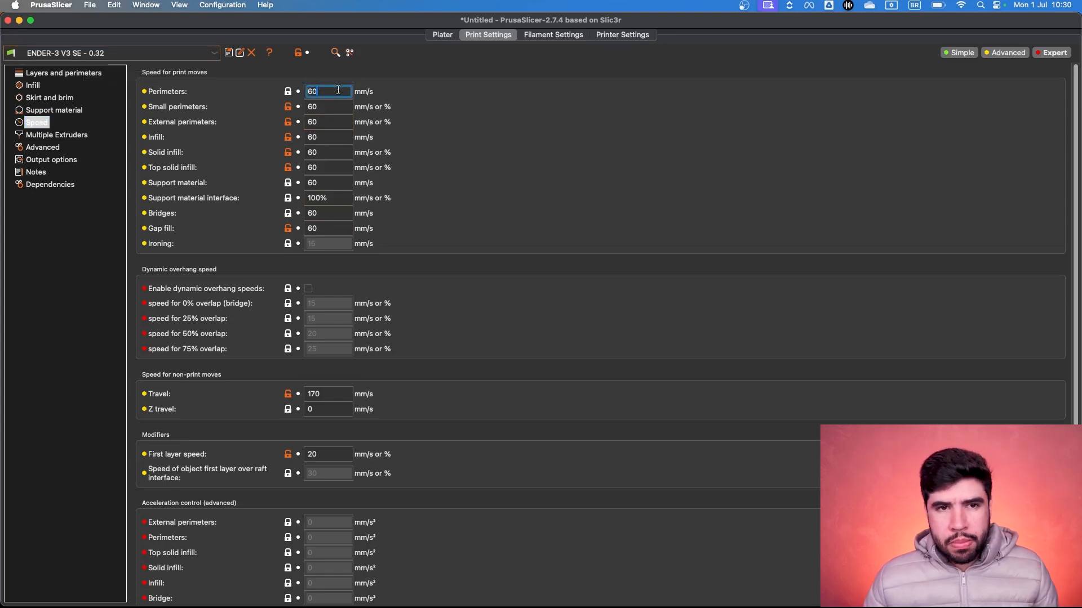
Slice the rock base and inspect its internal infill in the layer preview at a height of 60.68 mm
{"action": "left_click", "coordinate": [443, 35]}
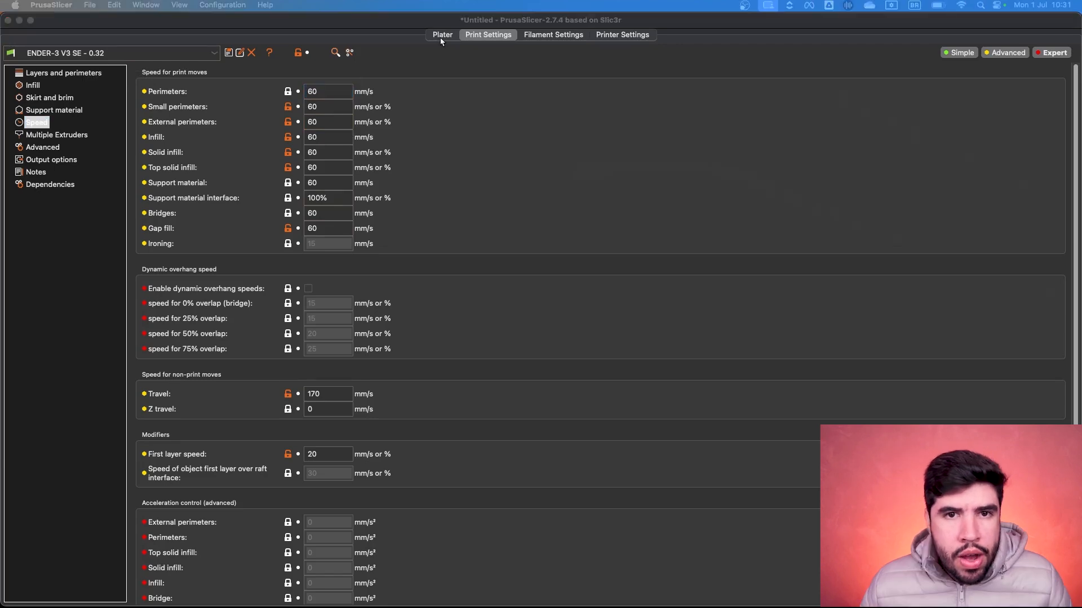
{"action": "left_click", "coordinate": [950, 595]}
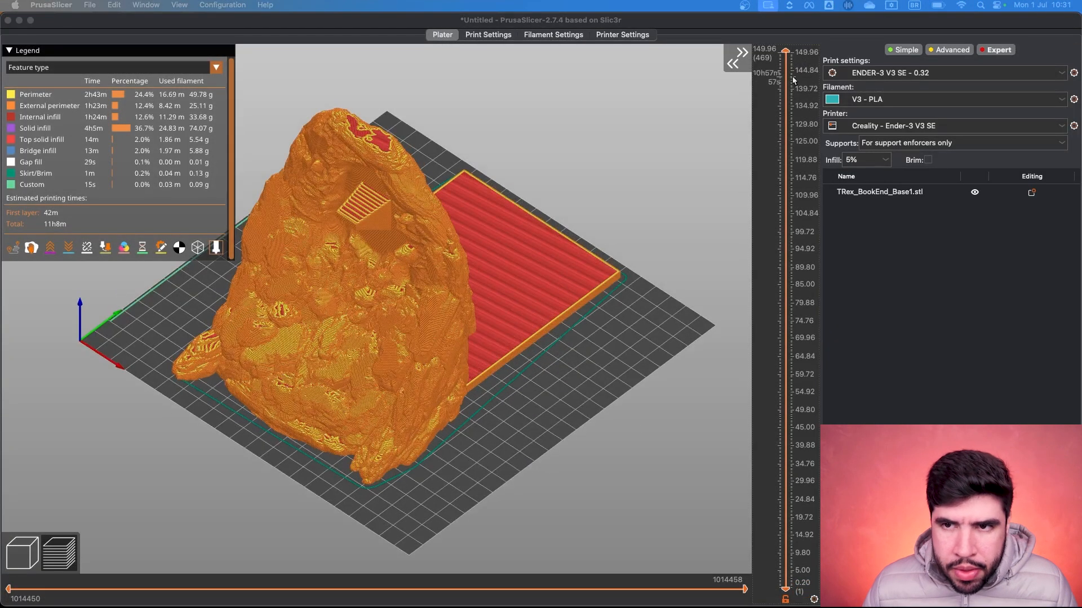
{"action": "left_click_drag", "start_coordinate": [785, 52], "coordinate": [771, 375]}
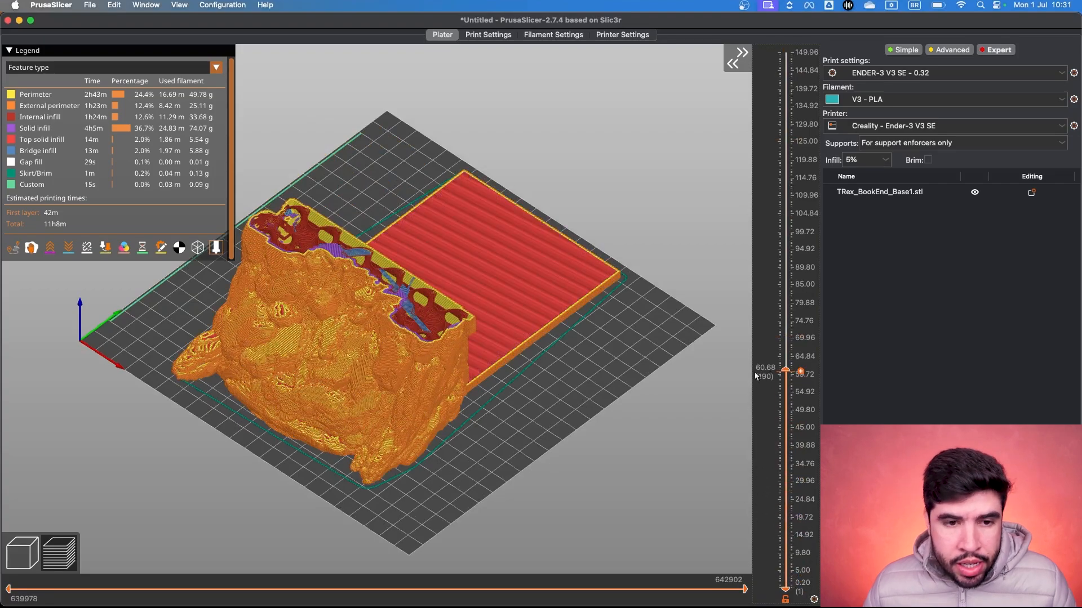
{"action": "scroll", "coordinate": [532, 398], "scroll_direction": "up", "scroll_amount": 10}
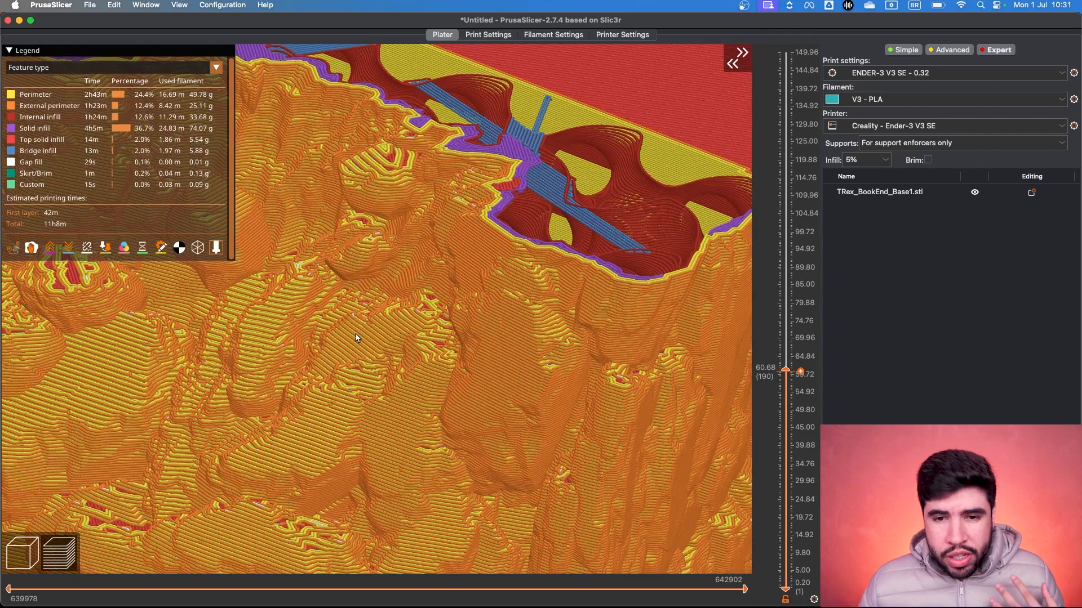
{"action": "scroll", "coordinate": [424, 331], "scroll_direction": "down", "scroll_amount": 8}
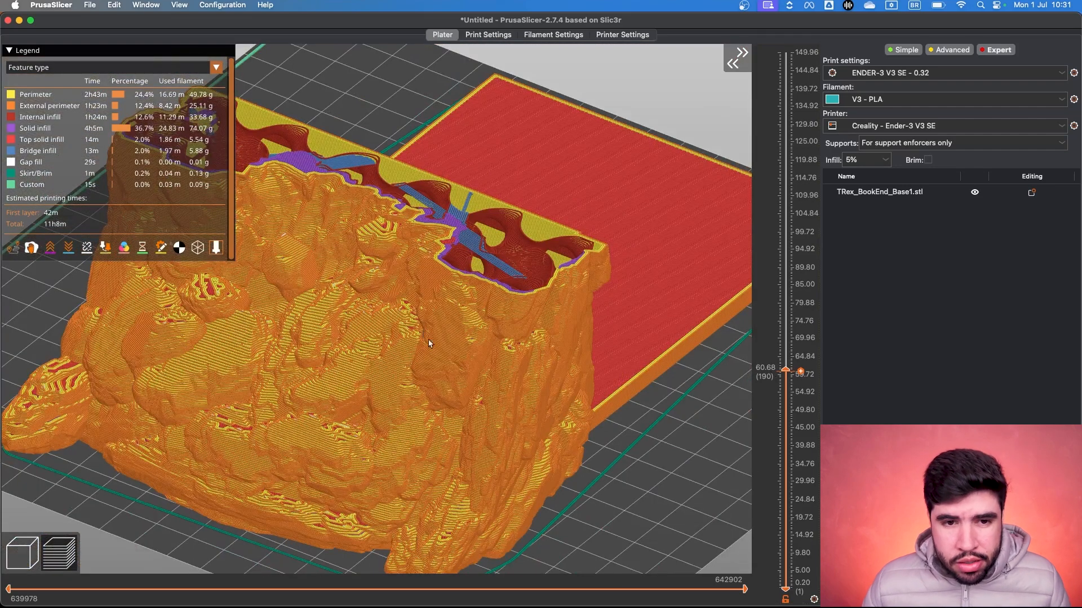
{"action": "scroll", "coordinate": [500, 293], "scroll_direction": "down", "scroll_amount": 1}
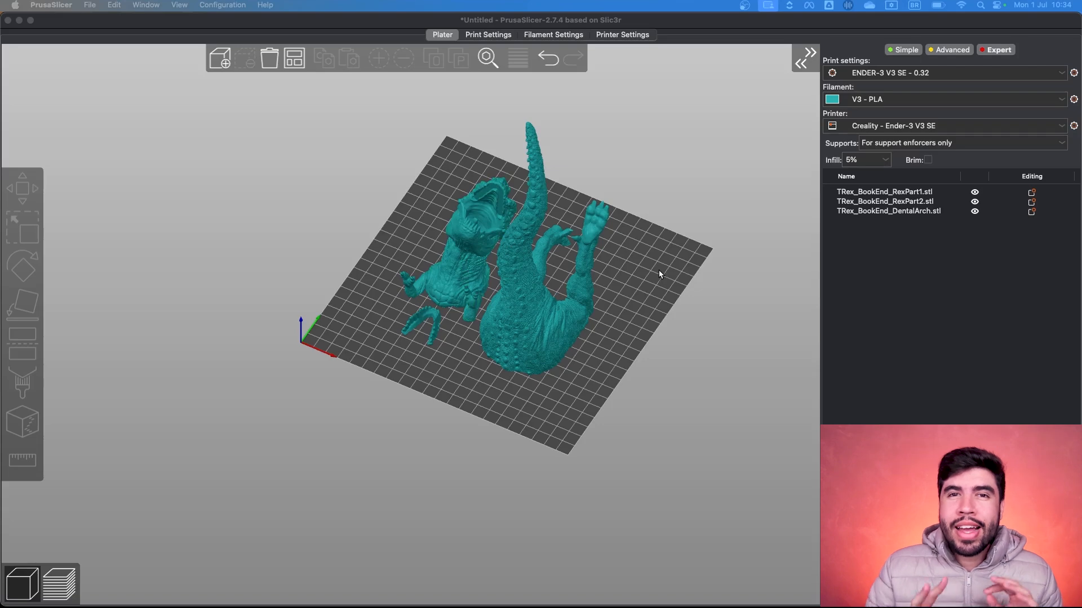
Add object-specific brim separation gap and brim width settings to TRex_BookEnd_DentalArch.stl
{"action": "scroll", "coordinate": [414, 324], "scroll_direction": "up", "scroll_amount": 5}
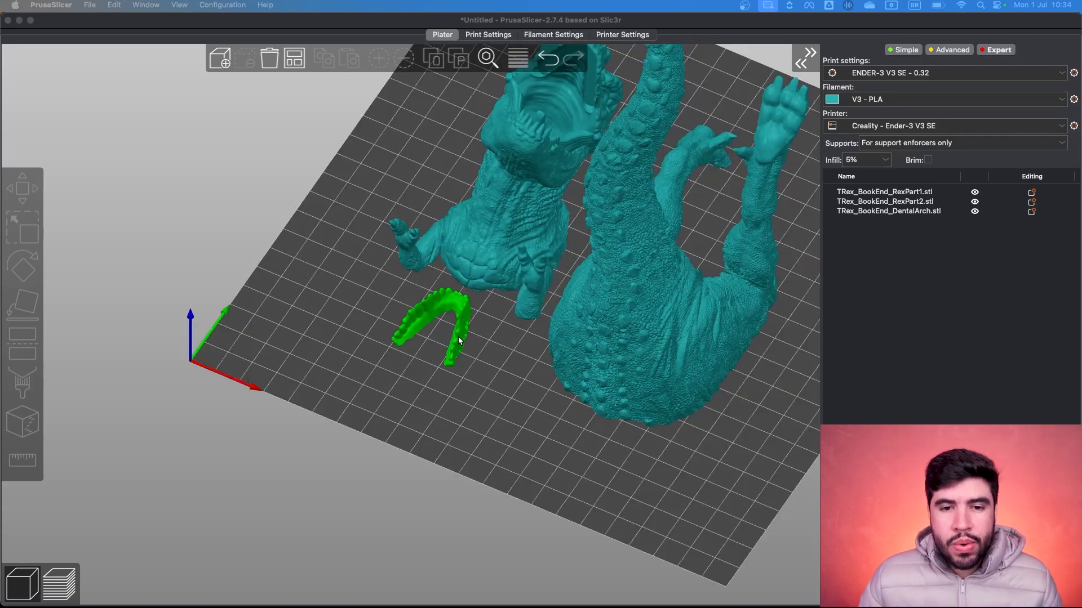
{"action": "right_click", "coordinate": [459, 338]}
{"action": "scroll", "coordinate": [563, 595], "scroll_direction": "down", "scroll_amount": 5}
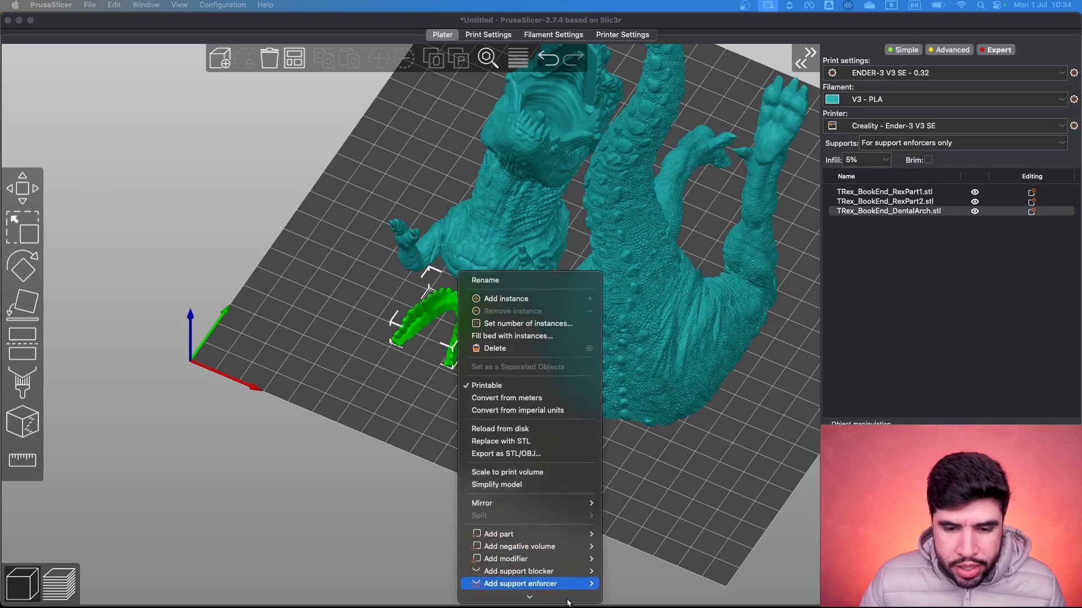
{"action": "mouse_move", "coordinate": [555, 597]}
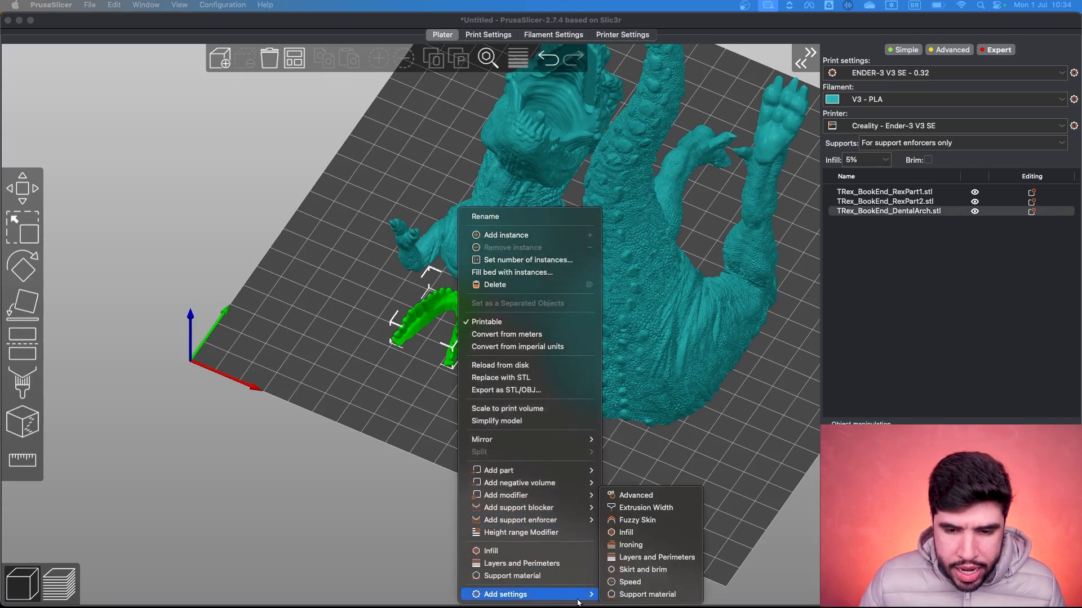
{"action": "left_click", "coordinate": [678, 570]}
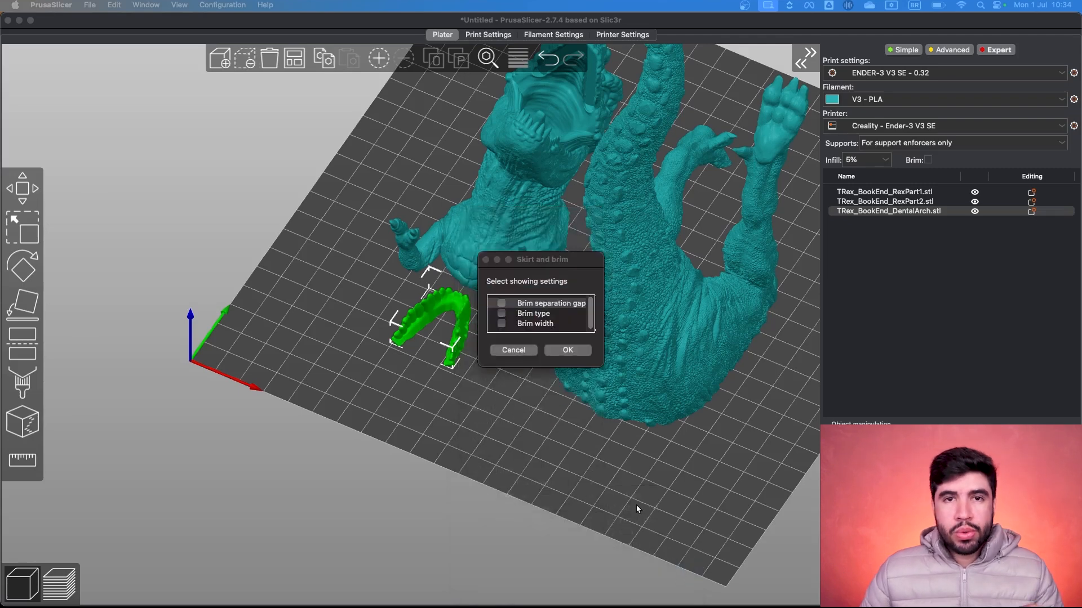
{"action": "left_click", "coordinate": [502, 324]}
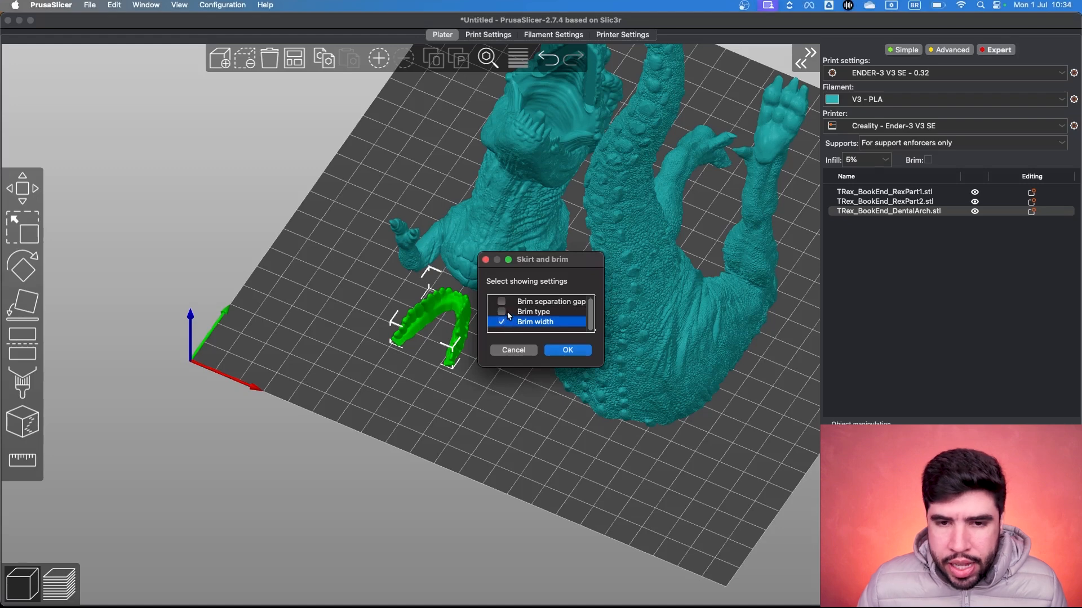
{"action": "left_click", "coordinate": [501, 303]}
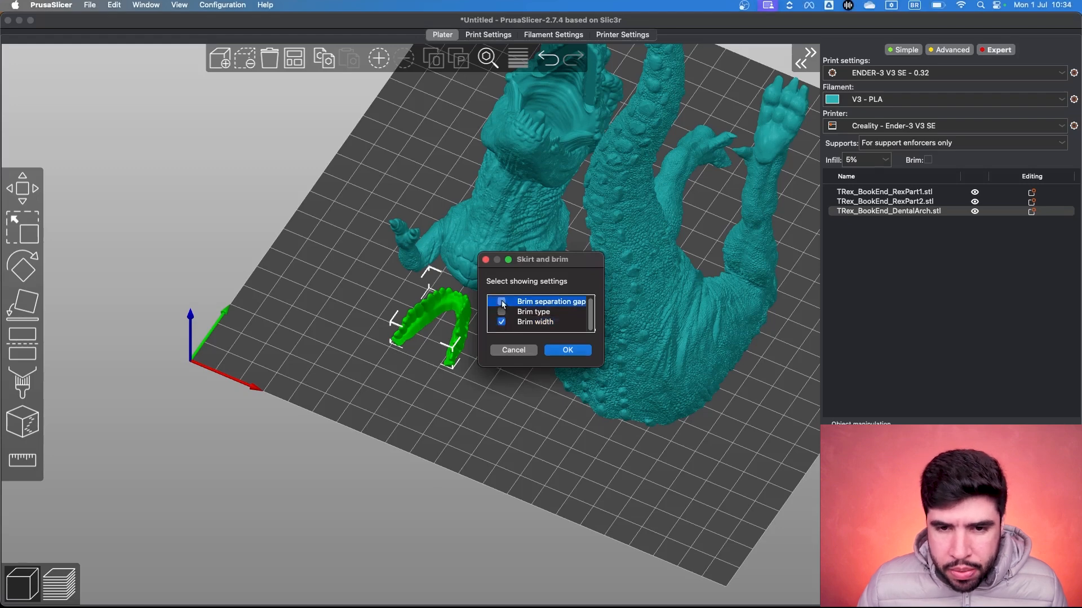
{"action": "left_click", "coordinate": [568, 350]}
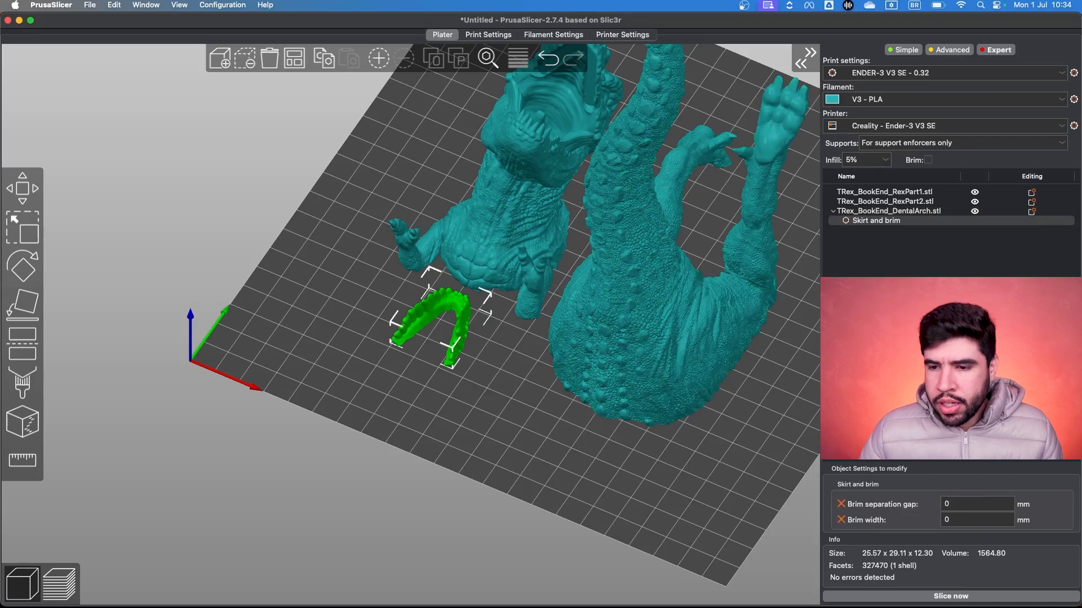
Set the dental arch's brim separation gap to 0.1 mm and its brim width to 5 mm
{"action": "left_click", "coordinate": [976, 500]}
{"action": "type", "text": ".1"}
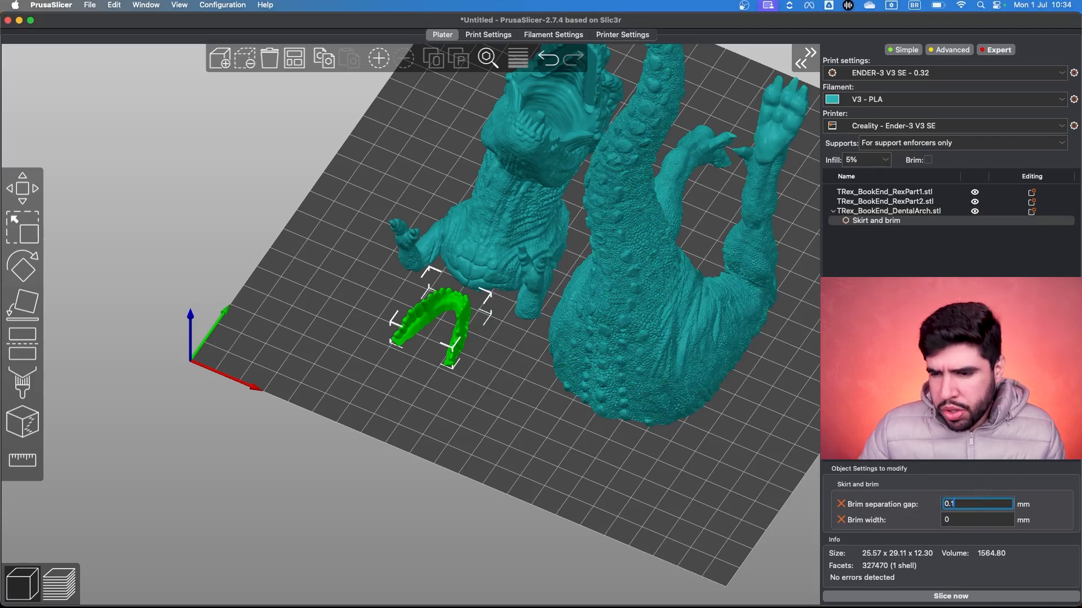
{"action": "key", "text": "Tab"}
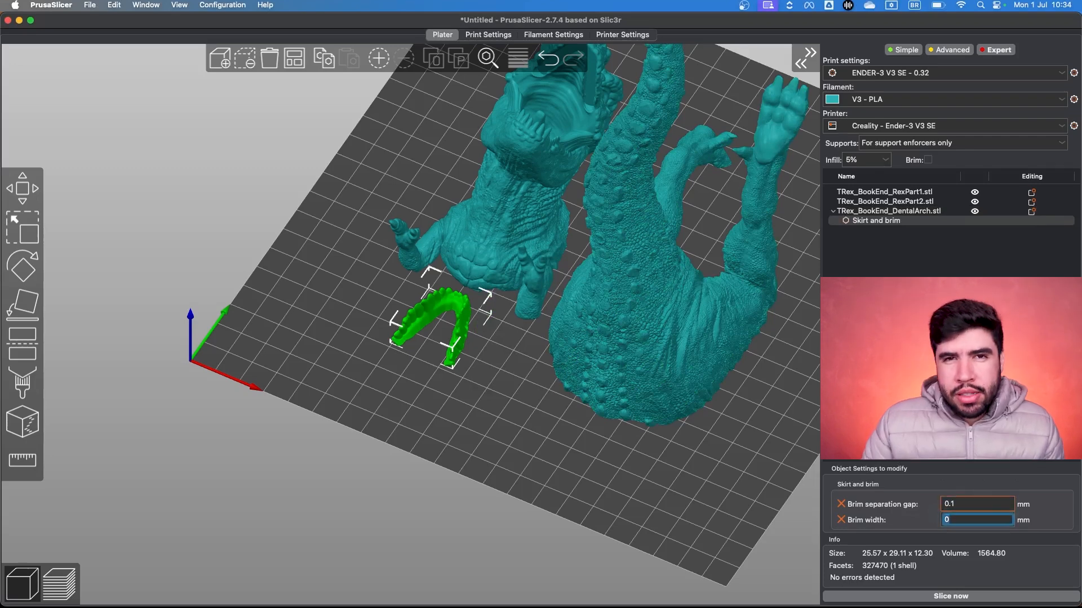
{"action": "type", "text": "5"}
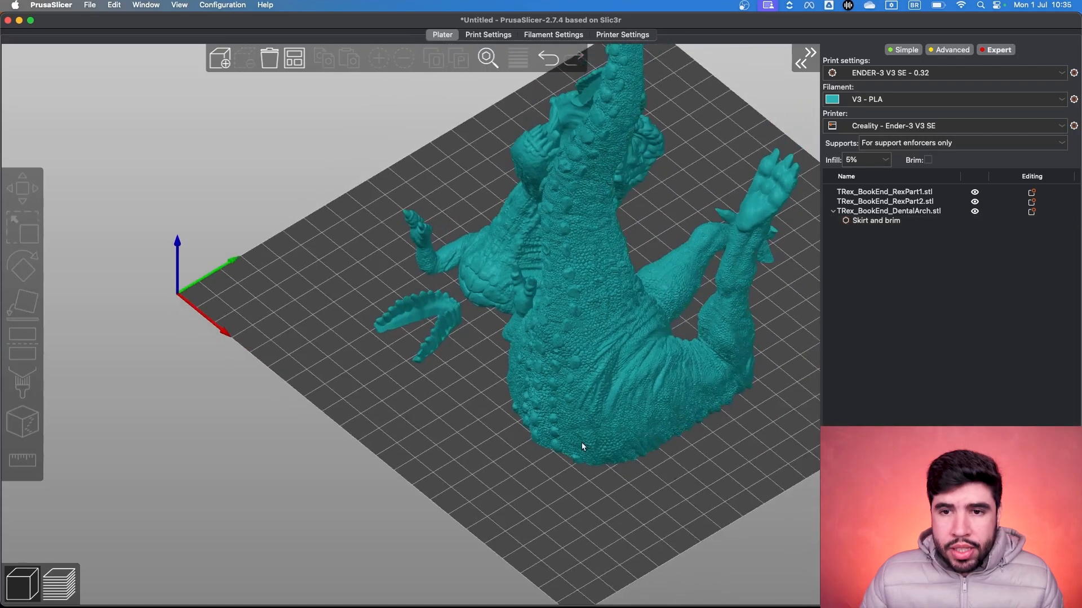
Select TRex_BookEnd_RexPart2.stl and examine its underside where it meets the build plate
{"action": "scroll", "coordinate": [581, 442], "scroll_direction": "down", "scroll_amount": 1}
{"action": "left_click", "coordinate": [479, 284]}
{"action": "left_click_drag", "start_coordinate": [441, 376], "coordinate": [562, 313]}
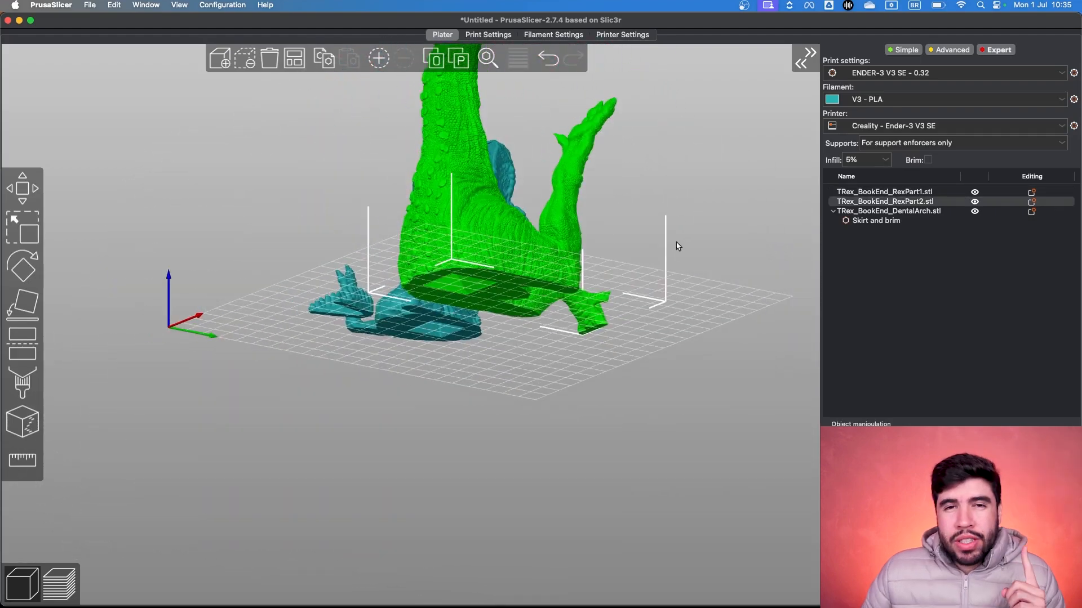
Add a cylinder part to TRex_BookEnd_RexPart2.stl and move it across the bed to beside the outstretched foot
{"action": "left_click_drag", "start_coordinate": [676, 244], "coordinate": [611, 321]}
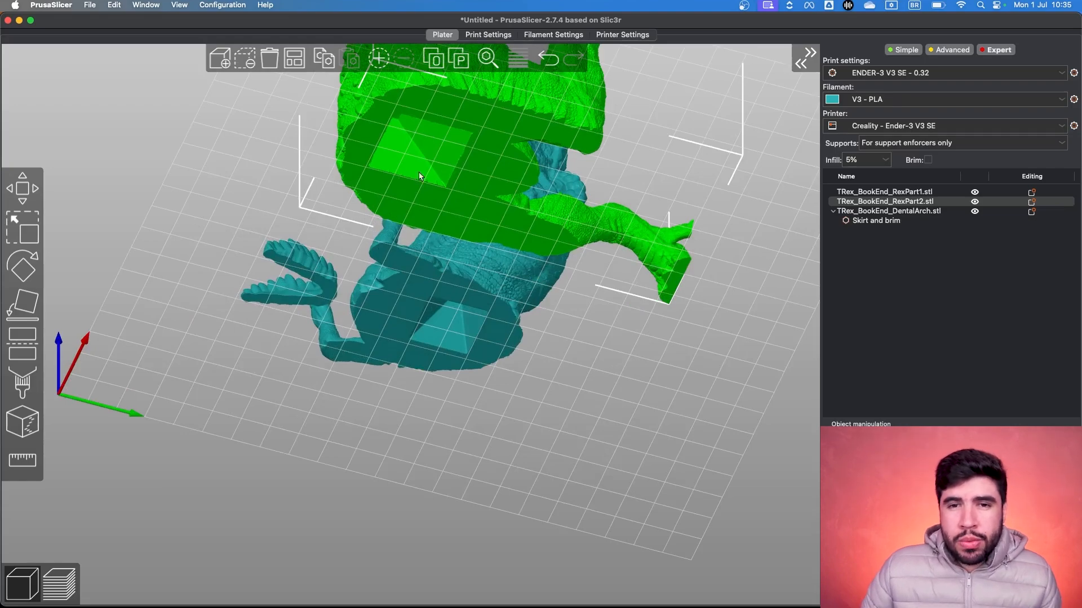
{"action": "left_click_drag", "start_coordinate": [604, 122], "coordinate": [647, 166]}
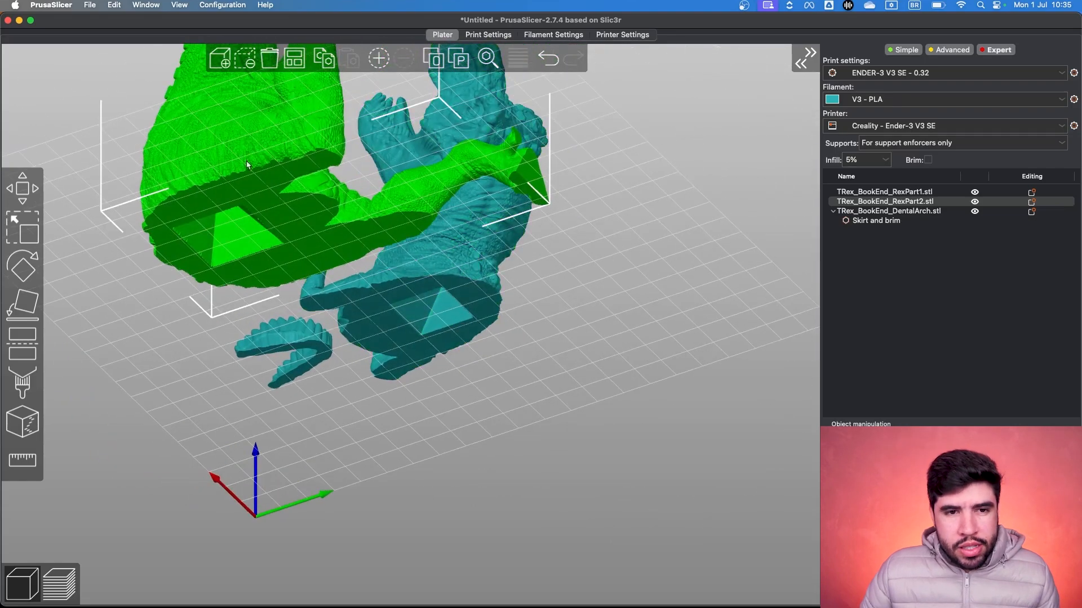
{"action": "left_click_drag", "start_coordinate": [524, 232], "coordinate": [547, 369]}
{"action": "right_click", "coordinate": [540, 364]}
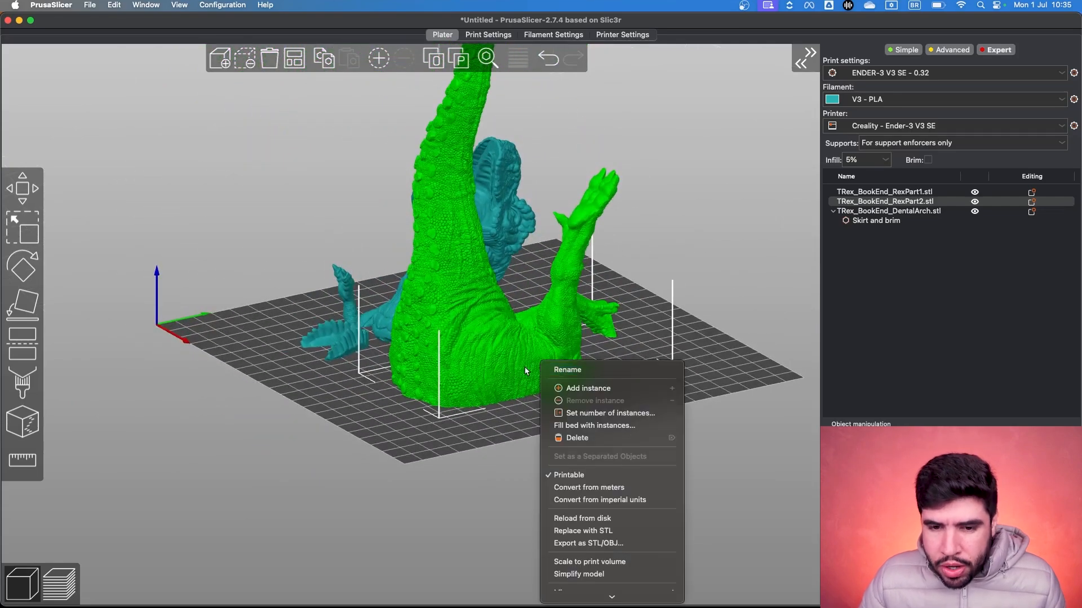
{"action": "scroll", "coordinate": [616, 548], "scroll_direction": "down", "scroll_amount": 5}
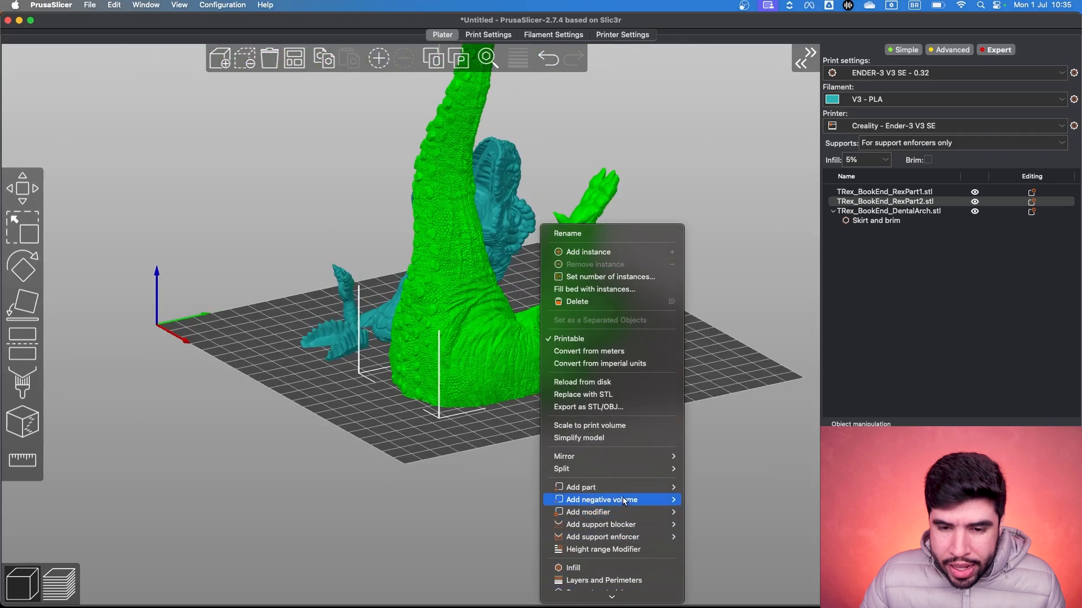
{"action": "mouse_move", "coordinate": [624, 496]}
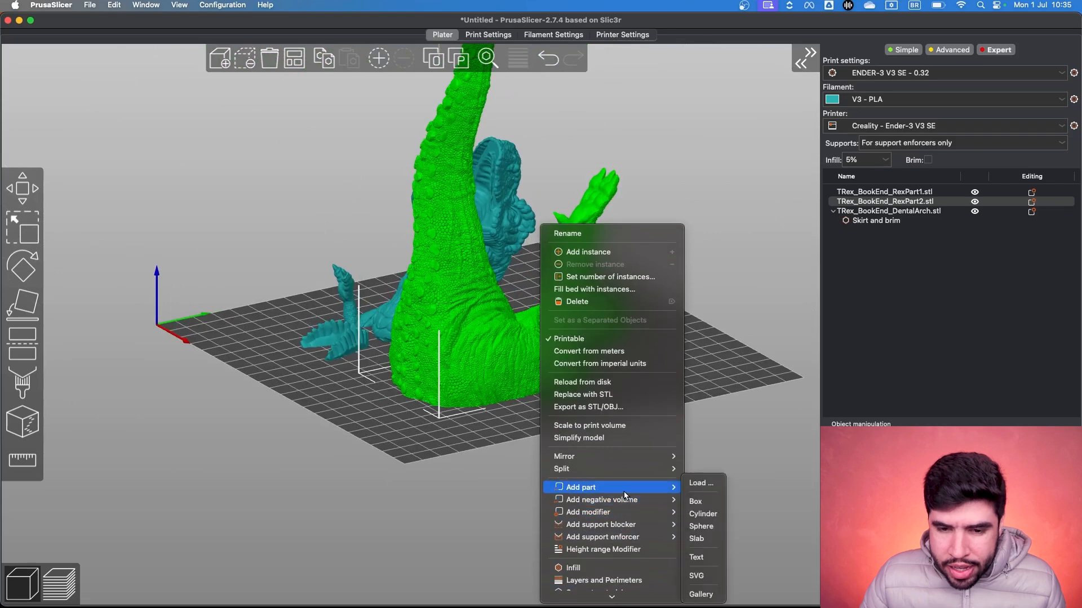
{"action": "left_click", "coordinate": [703, 514]}
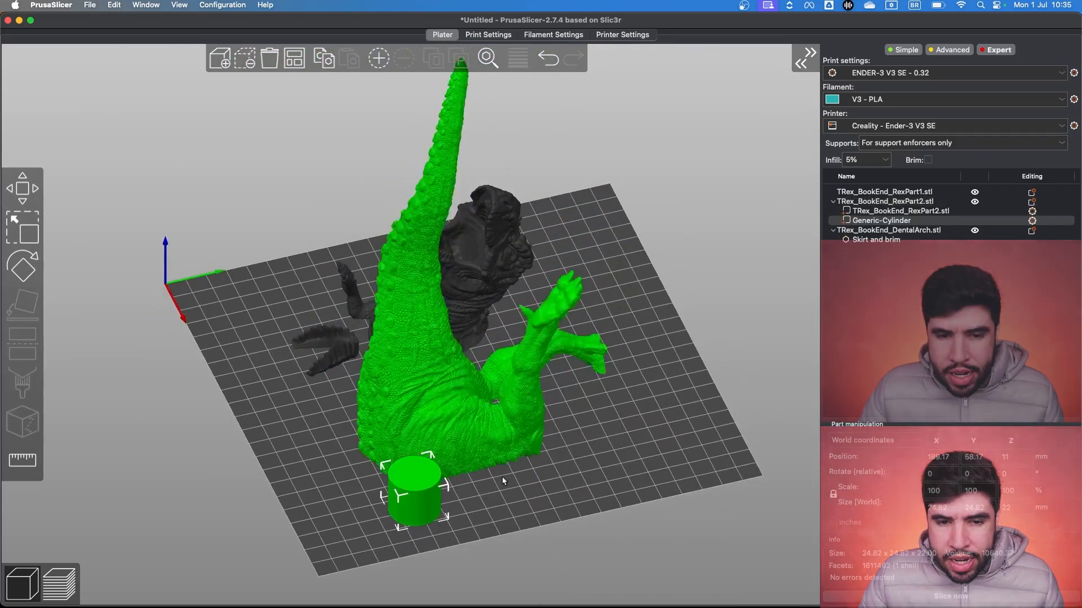
{"action": "left_click_drag", "start_coordinate": [438, 495], "coordinate": [620, 409]}
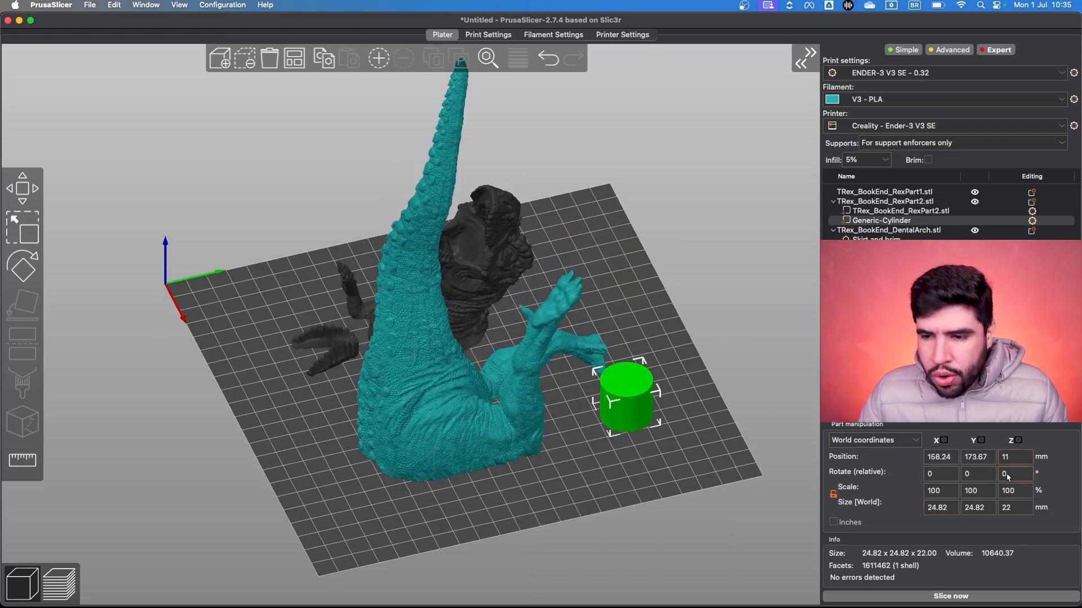
Set the cylinder's Z size to 0.2 mm and drop it onto the print bed
{"action": "double_click", "coordinate": [1019, 509]}
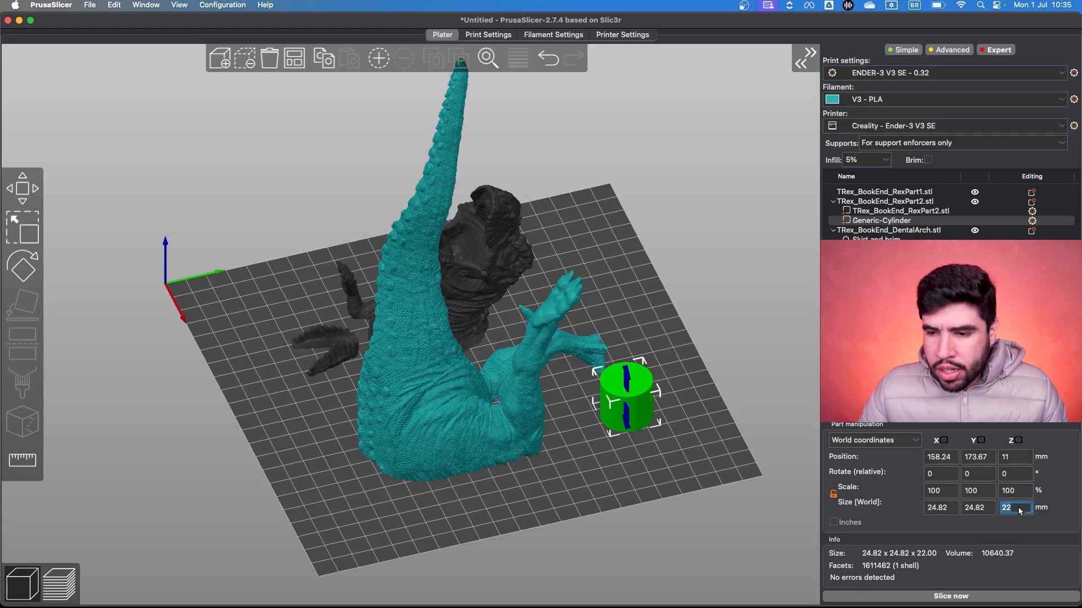
{"action": "type", "text": "0.2"}
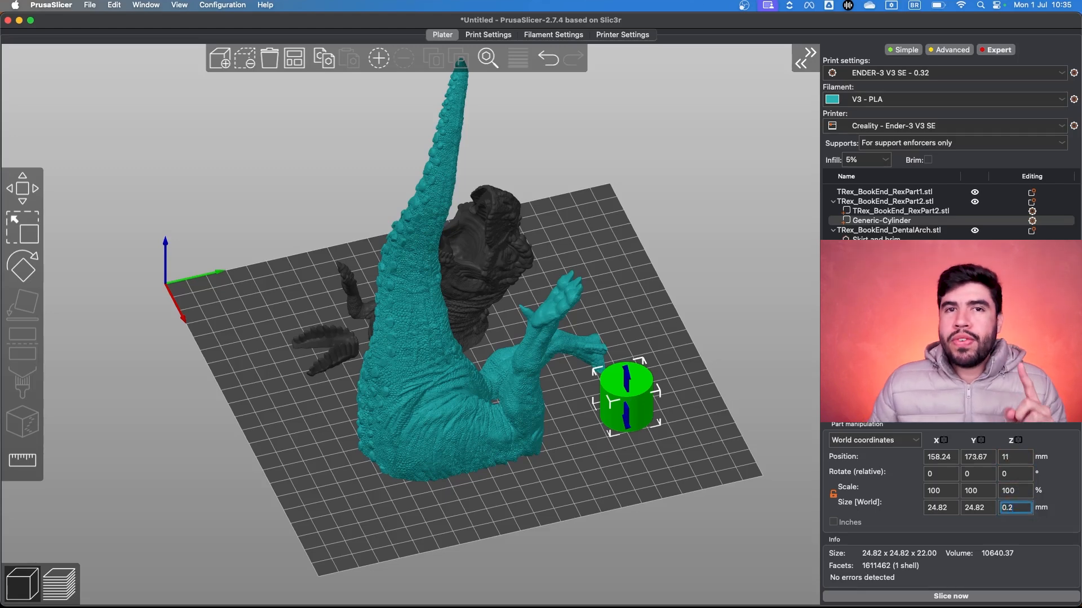
{"action": "key", "text": "Return"}
{"action": "left_click_drag", "start_coordinate": [677, 421], "coordinate": [664, 406]}
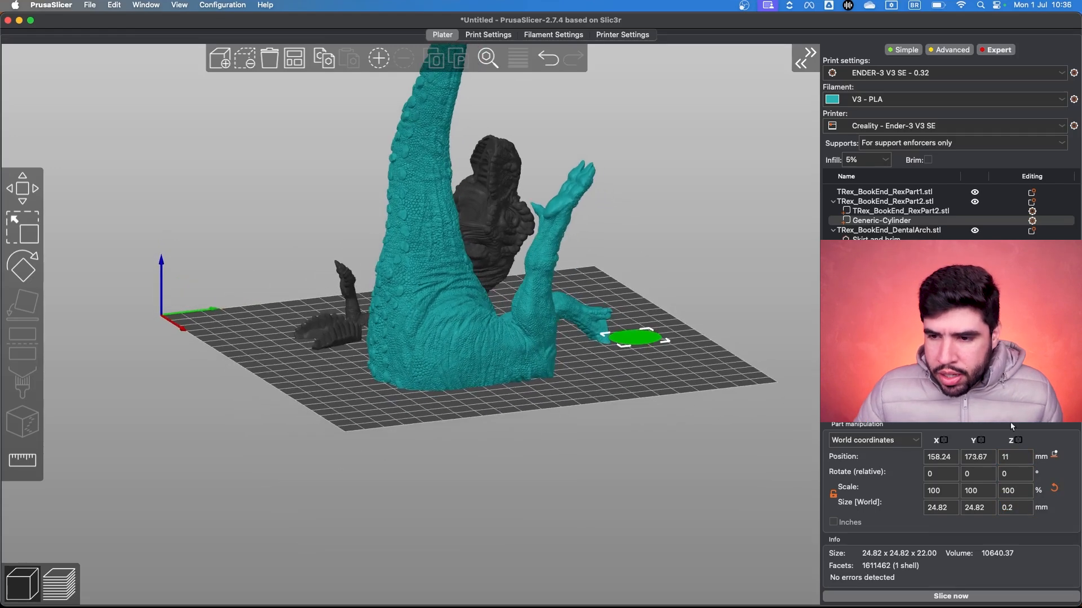
{"action": "left_click", "coordinate": [1055, 455]}
Position the thin cylinder beneath the tip of the outstretched foot, at about X 117 and Y 173 mm
{"action": "left_click_drag", "start_coordinate": [773, 396], "coordinate": [611, 373]}
{"action": "left_click_drag", "start_coordinate": [720, 454], "coordinate": [495, 473]}
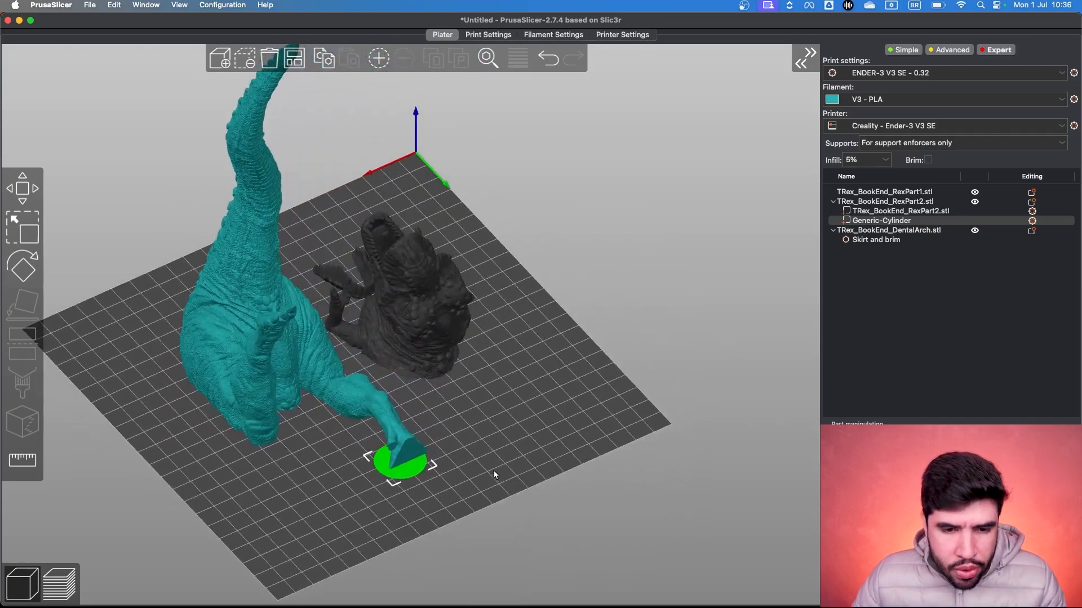
{"action": "left_click_drag", "start_coordinate": [432, 476], "coordinate": [518, 374]}
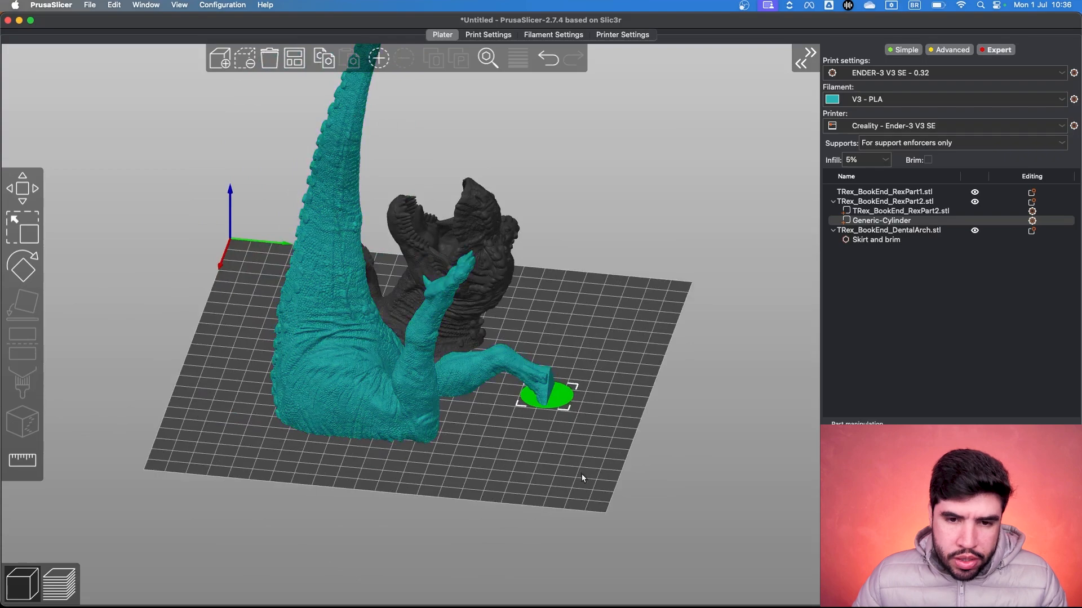
{"action": "left_click_drag", "start_coordinate": [584, 478], "coordinate": [603, 482]}
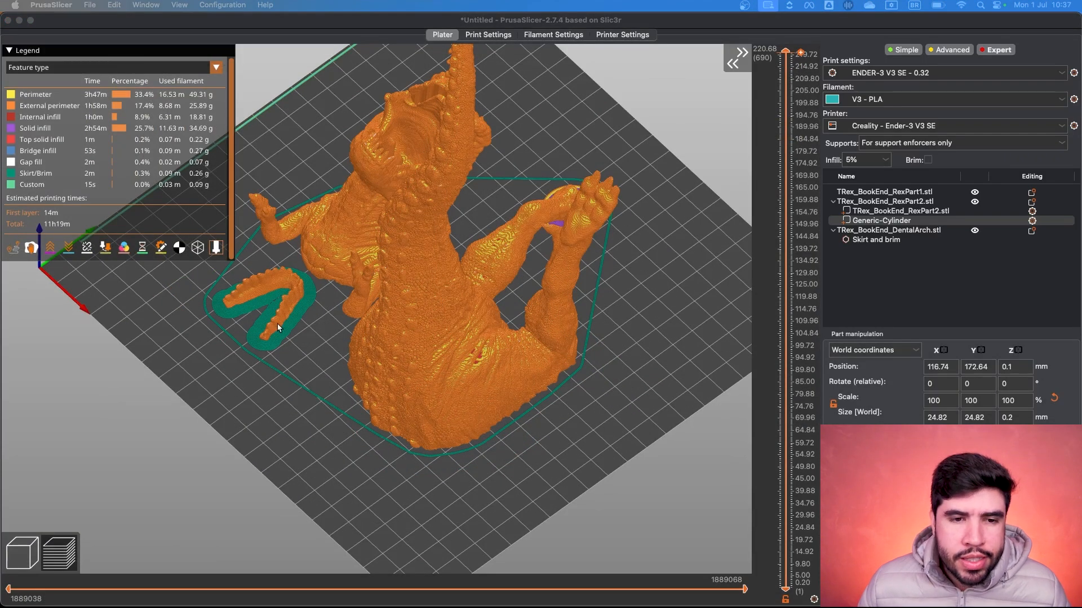
Inspect the disc under the foot in the sliced preview and reduce the displayed layers to the first one at 0.20 mm
{"action": "left_click_drag", "start_coordinate": [526, 413], "coordinate": [487, 412]}
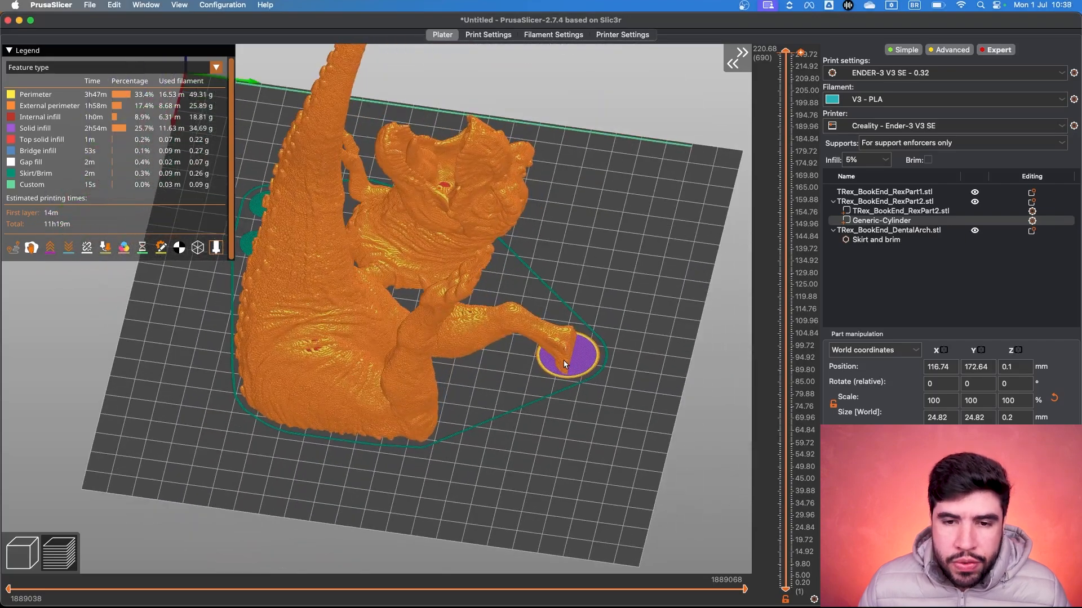
{"action": "left_click_drag", "start_coordinate": [560, 377], "coordinate": [569, 450]}
{"action": "left_click_drag", "start_coordinate": [787, 59], "coordinate": [785, 588]}
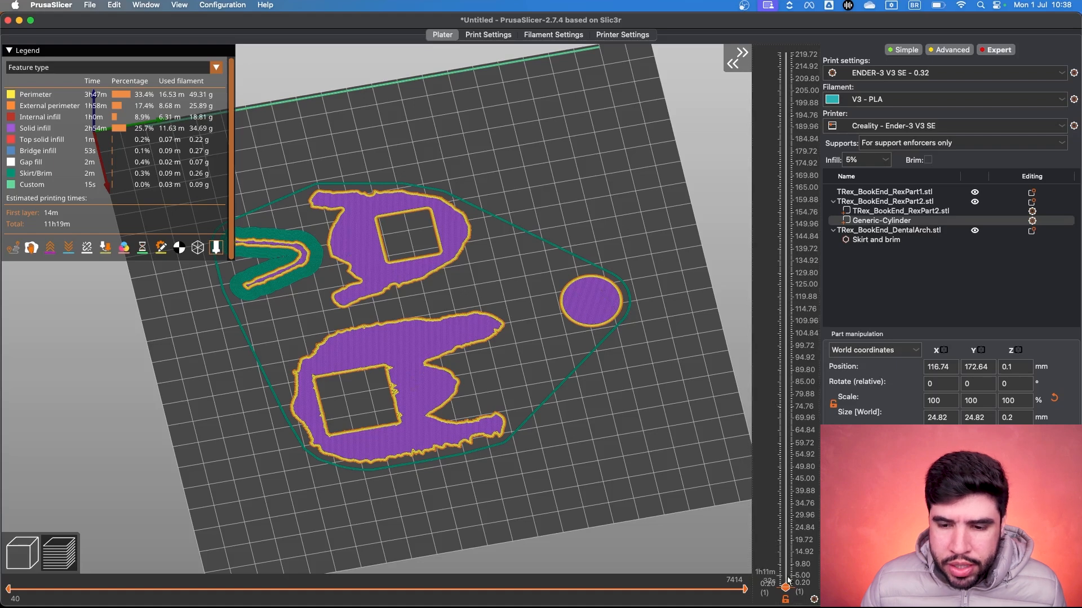
{"action": "left_click_drag", "start_coordinate": [785, 587], "coordinate": [786, 589]}
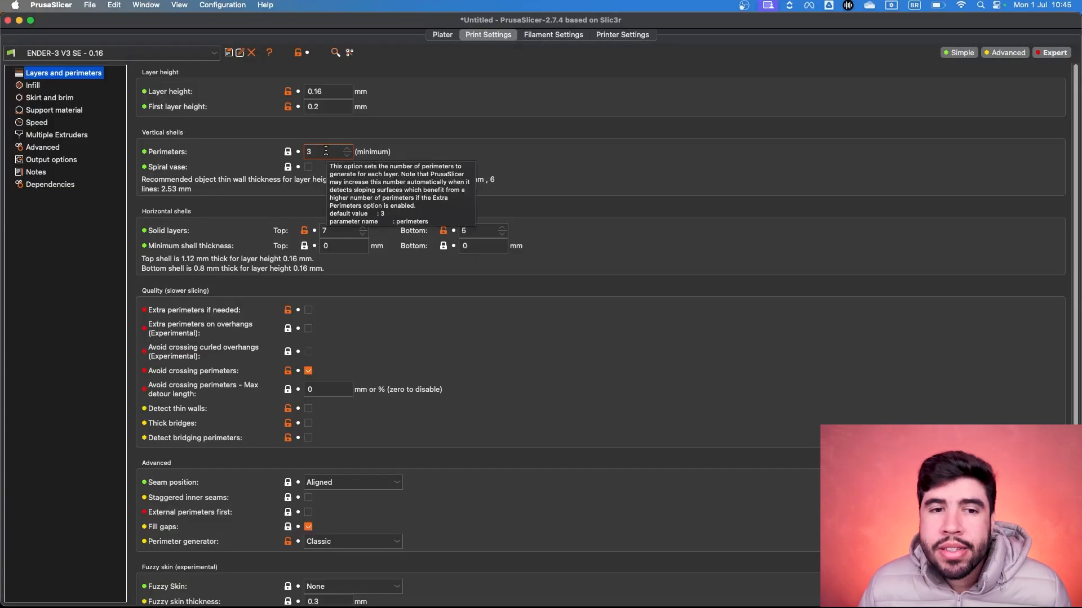
Review the top and bottom solid layer counts of the ENDER-3 V3 SE - 0.16 preset and try a default extrusion width of 0.4 mm
{"action": "left_click", "coordinate": [335, 232]}
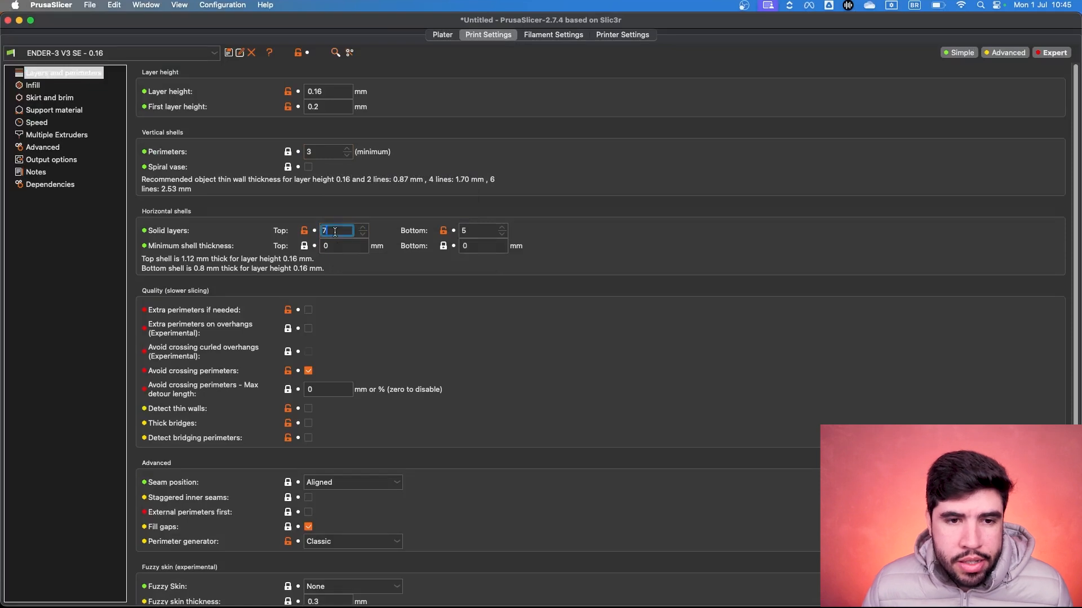
{"action": "double_click", "coordinate": [467, 230]}
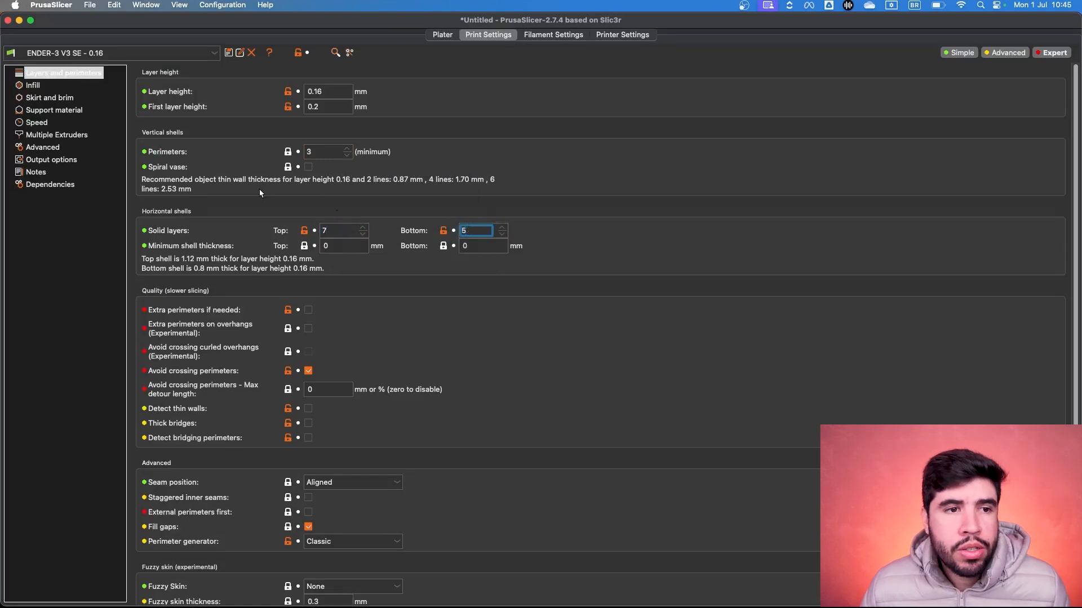
{"action": "left_click", "coordinate": [55, 150]}
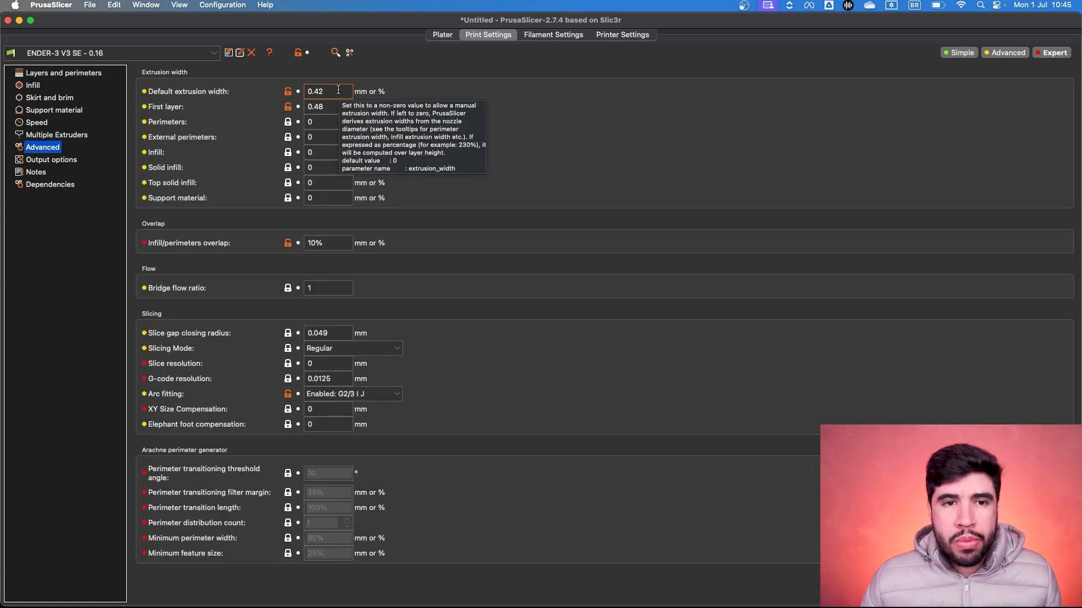
{"action": "left_click", "coordinate": [342, 92]}
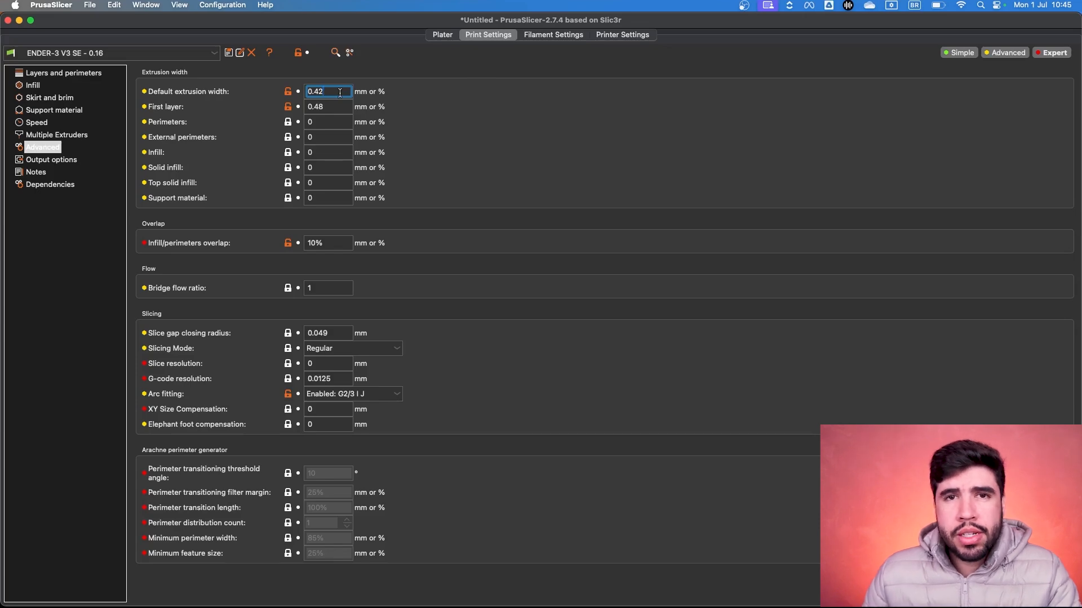
{"action": "type", "text": "0.4"}
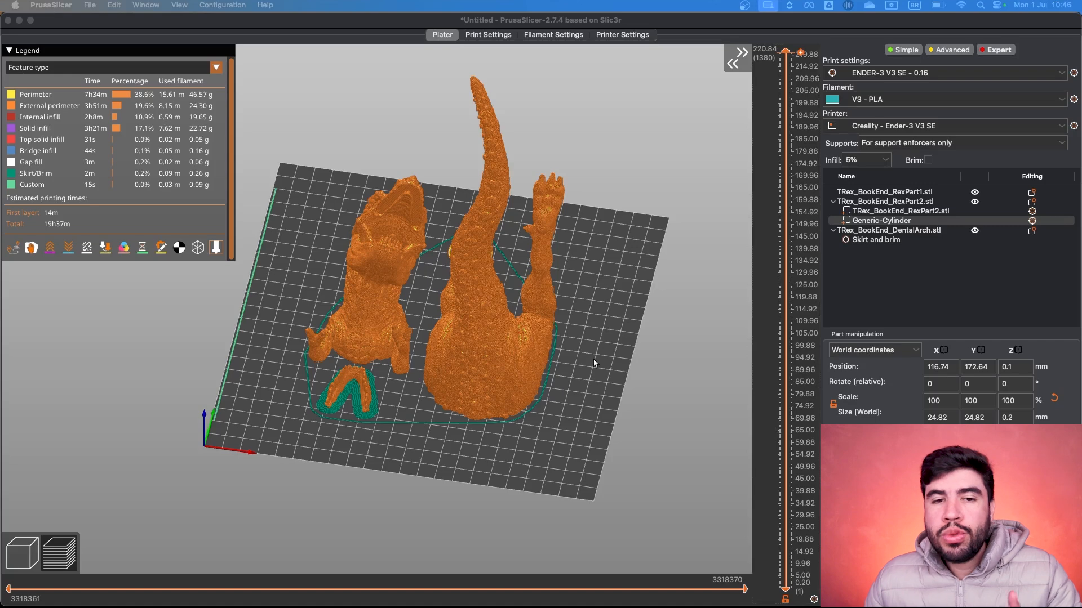
{"action": "left_click_drag", "start_coordinate": [593, 359], "coordinate": [568, 354]}
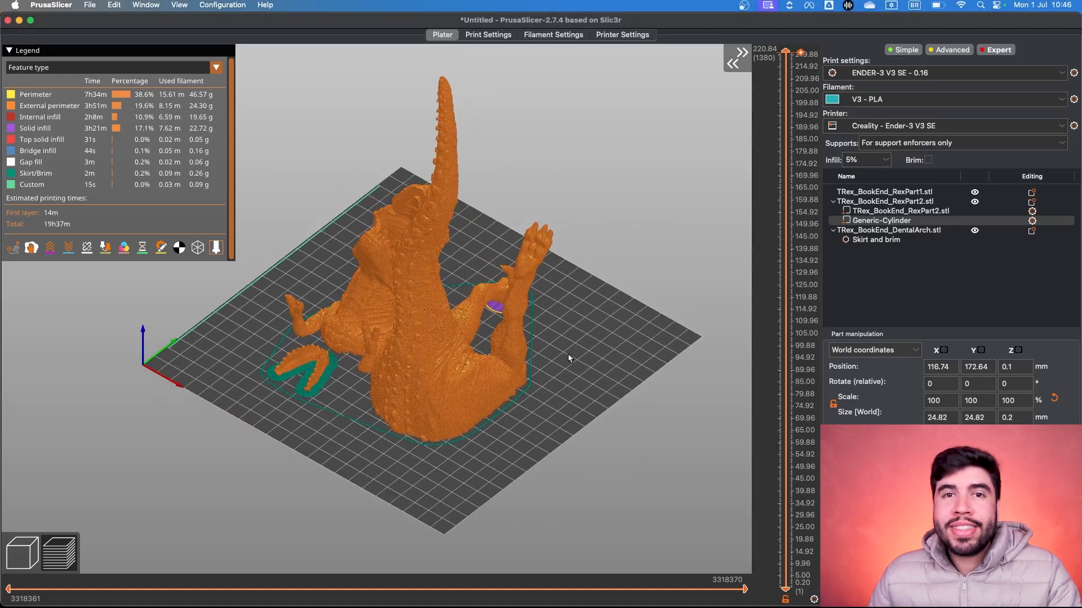